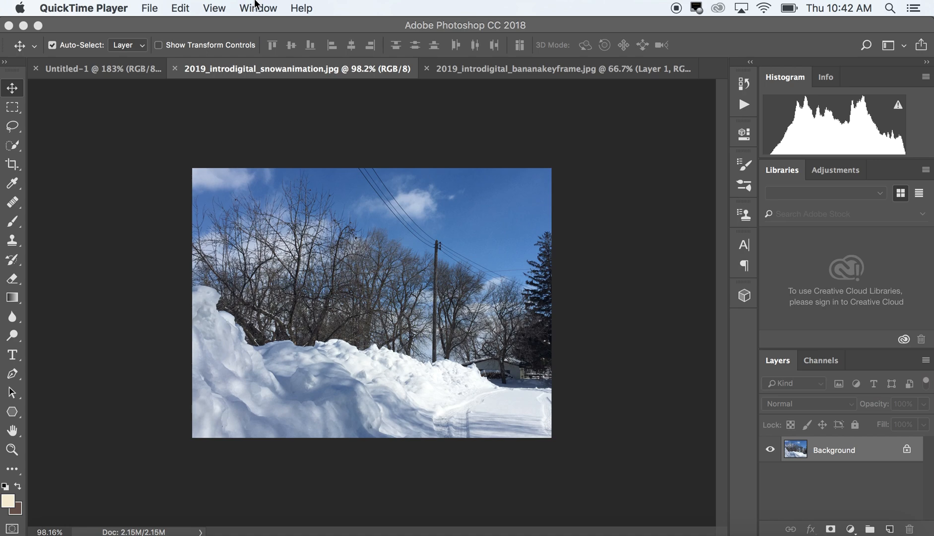
# Show the Timeline for the snow photo and create a frame animation in it
pyautogui.click(230, 27)
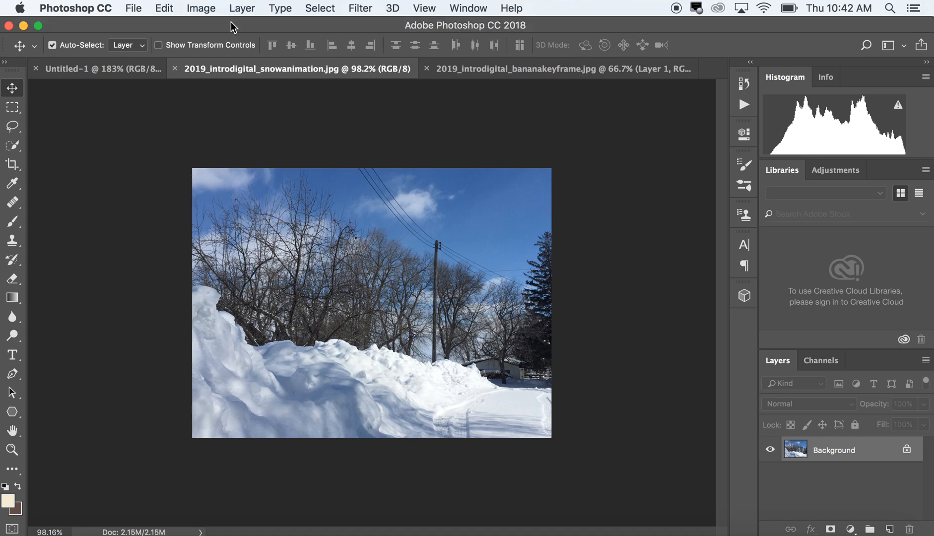
pyautogui.click(465, 5)
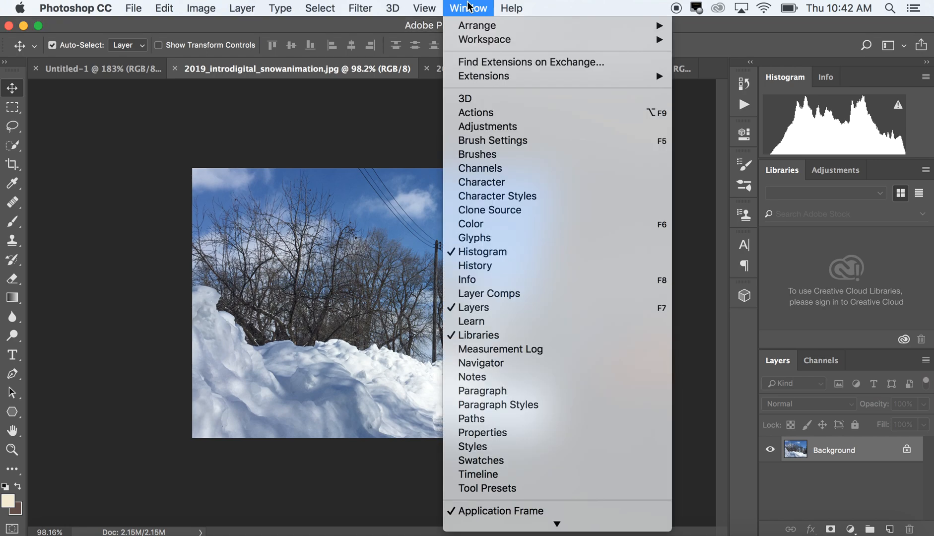
pyautogui.click(512, 475)
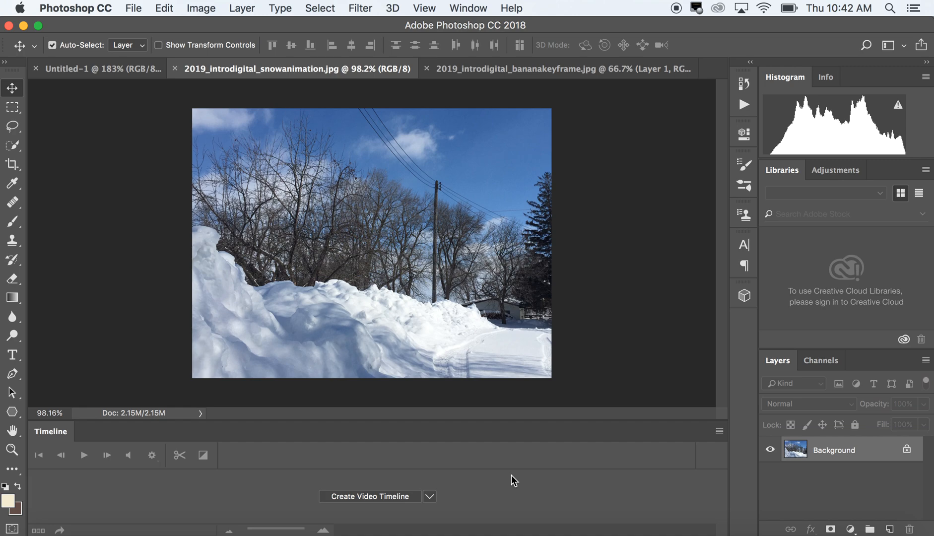
pyautogui.click(429, 500)
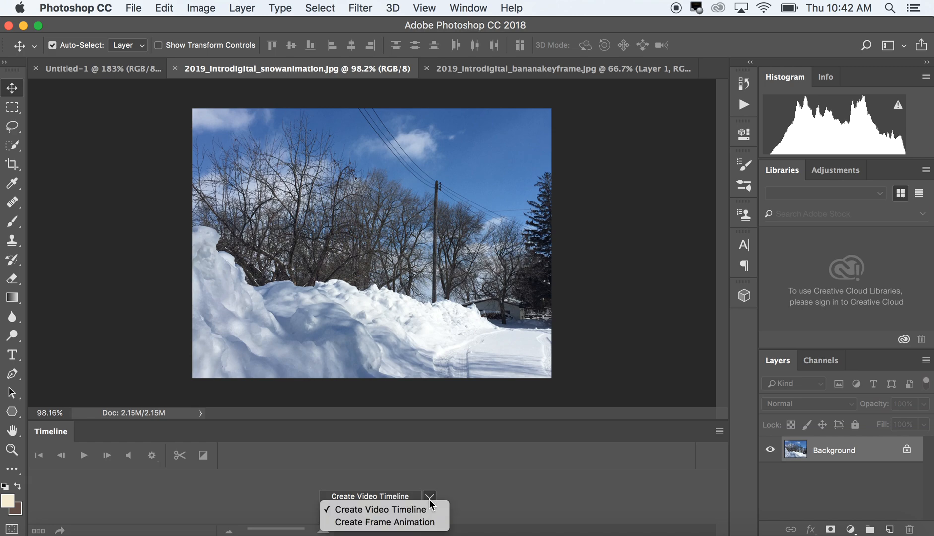
pyautogui.click(366, 523)
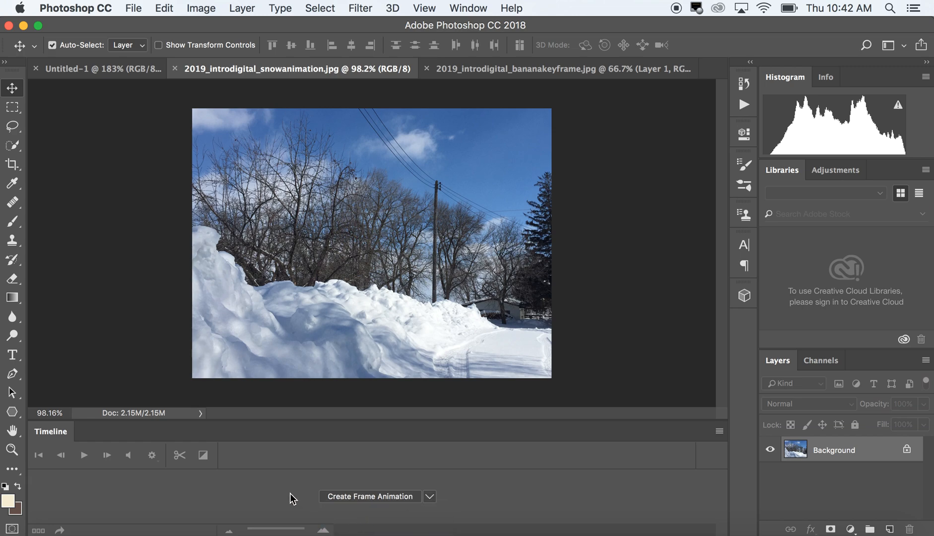
pyautogui.click(355, 497)
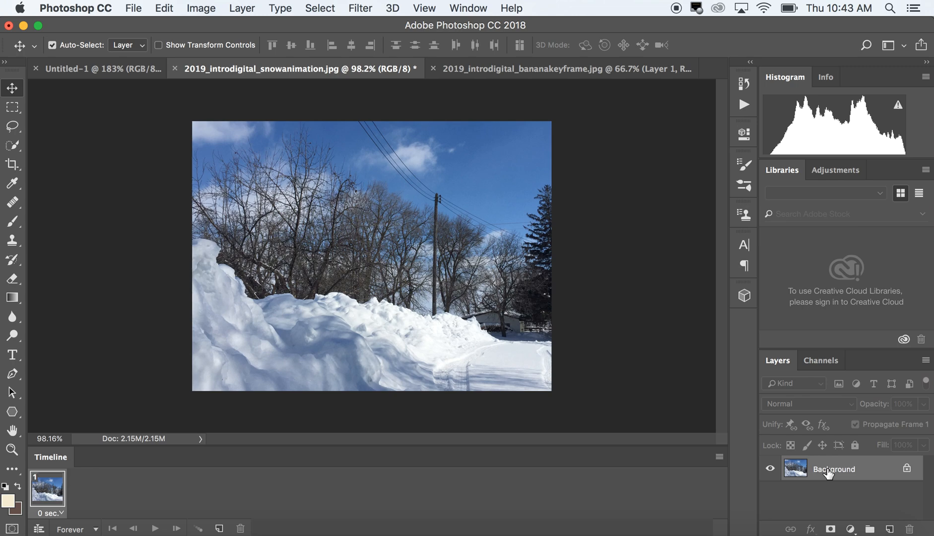
# Convert the locked Background into a regular layer named "snowbank"
pyautogui.doubleClick(856, 471)
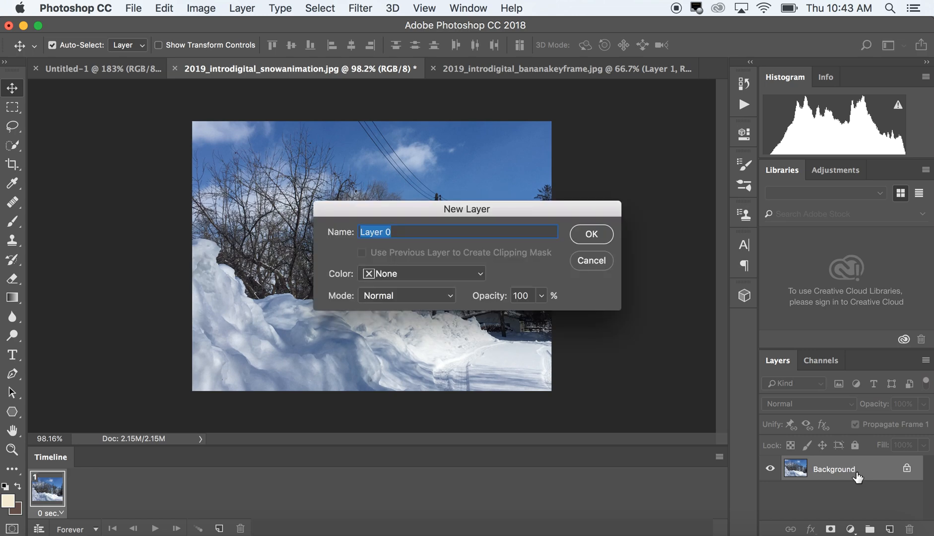
pyautogui.write('snowbank')
pyautogui.press('Return')
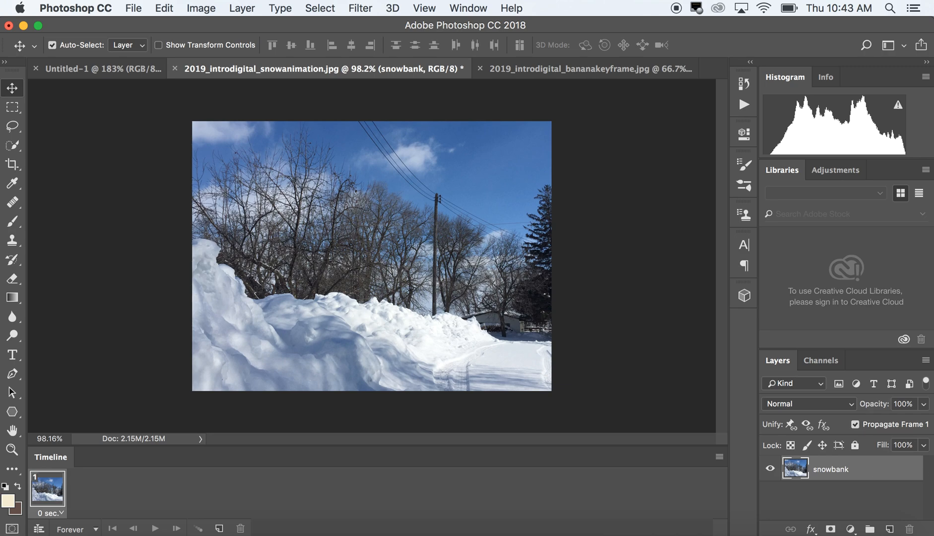
# Add five new empty layers above the snowbank layer
pyautogui.click(890, 529)
pyautogui.click(890, 529)
pyautogui.click(890, 529)
pyautogui.click(890, 529)
pyautogui.click(890, 530)
# Select Layer 1 and set up the Brush tool with the dark grey foreground colour #302f29
pyautogui.moveTo(926, 472); pyautogui.dragTo(927, 504)
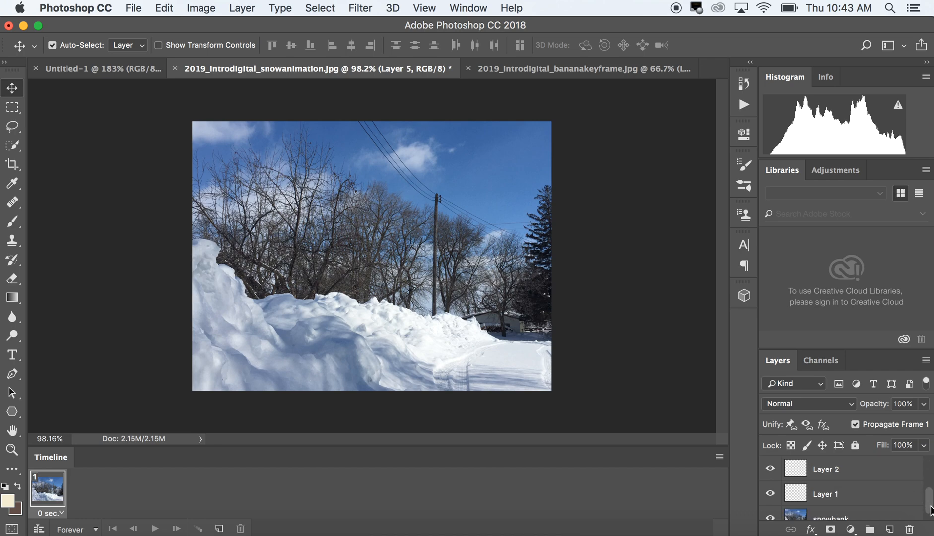
pyautogui.click(852, 484)
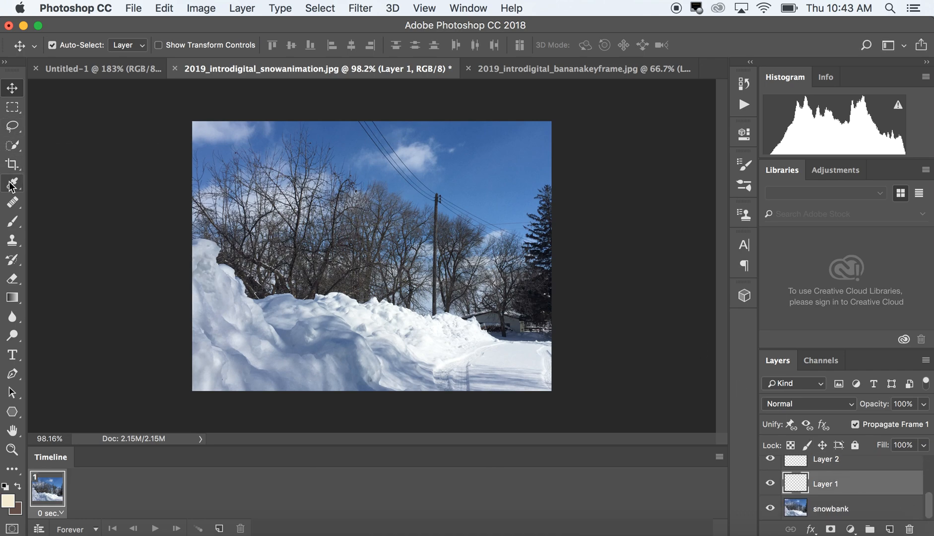
pyautogui.click(12, 221)
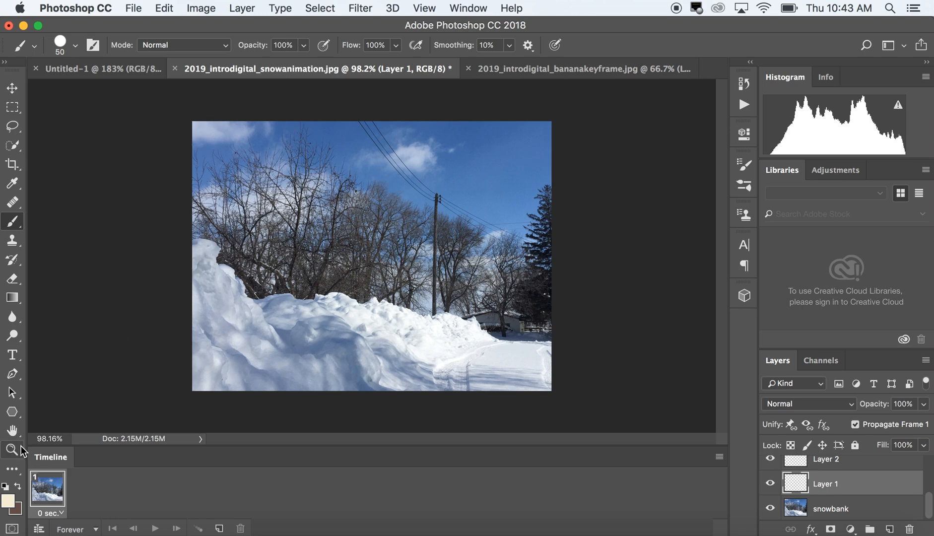
pyautogui.click(11, 502)
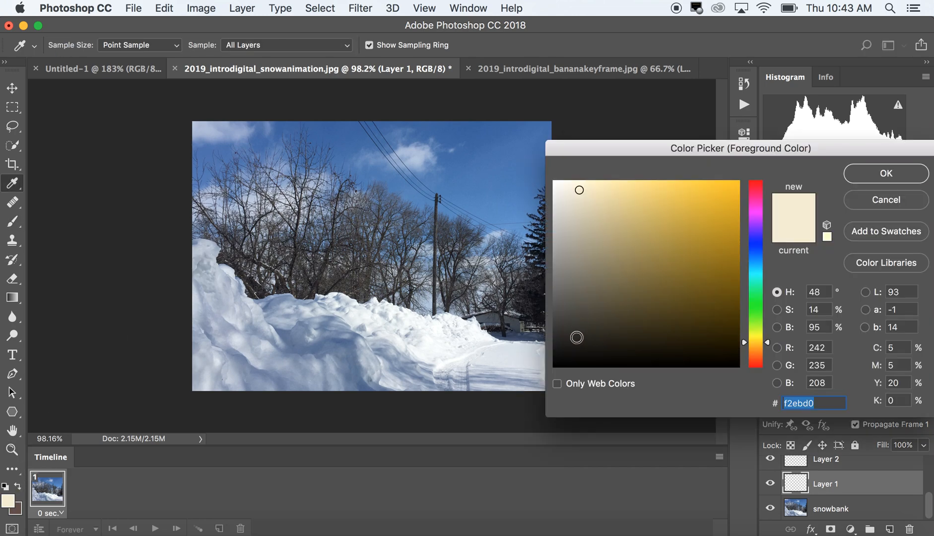
pyautogui.click(576, 335)
pyautogui.click(579, 332)
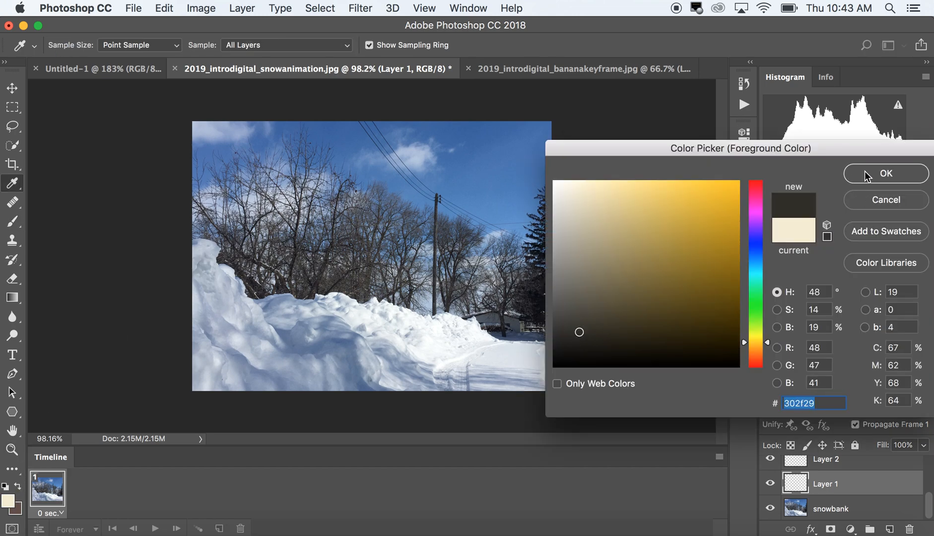
pyautogui.click(885, 175)
pyautogui.press('b')
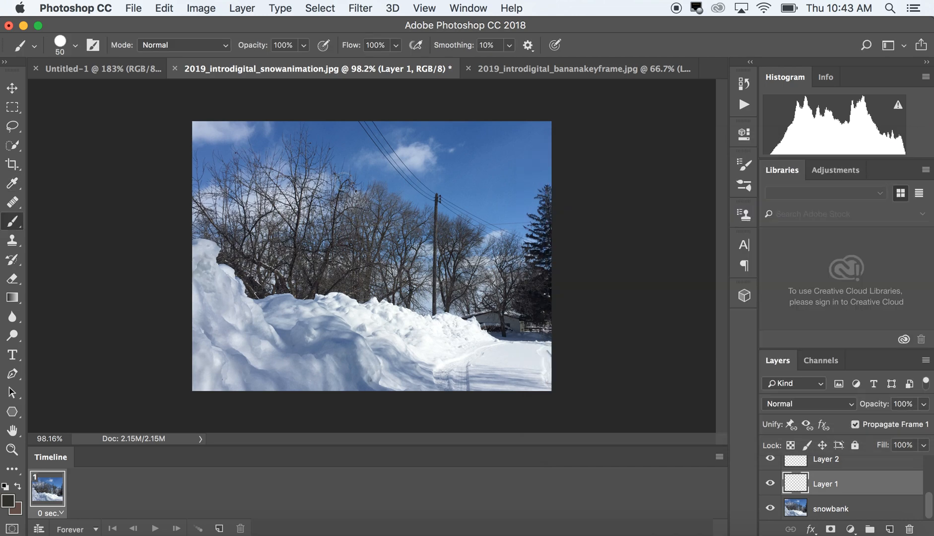
# Paint a large letter S over the left part of the photo on Layer 1, undoing the first attempt and redrawing it
pyautogui.moveTo(275, 204)
pyautogui.mouseDown()
pyautogui.moveTo(239, 204)
pyautogui.moveTo(225, 229)
pyautogui.moveTo(271, 259)
pyautogui.moveTo(294, 303)
pyautogui.moveTo(287, 321)
pyautogui.moveTo(234, 329)
pyautogui.moveTo(215, 297)
pyautogui.mouseUp()
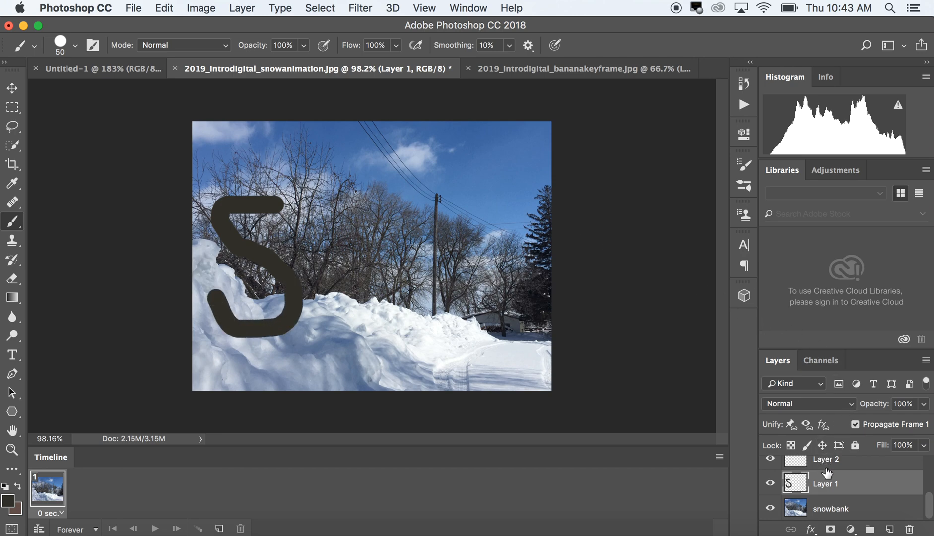
pyautogui.press('super+z')
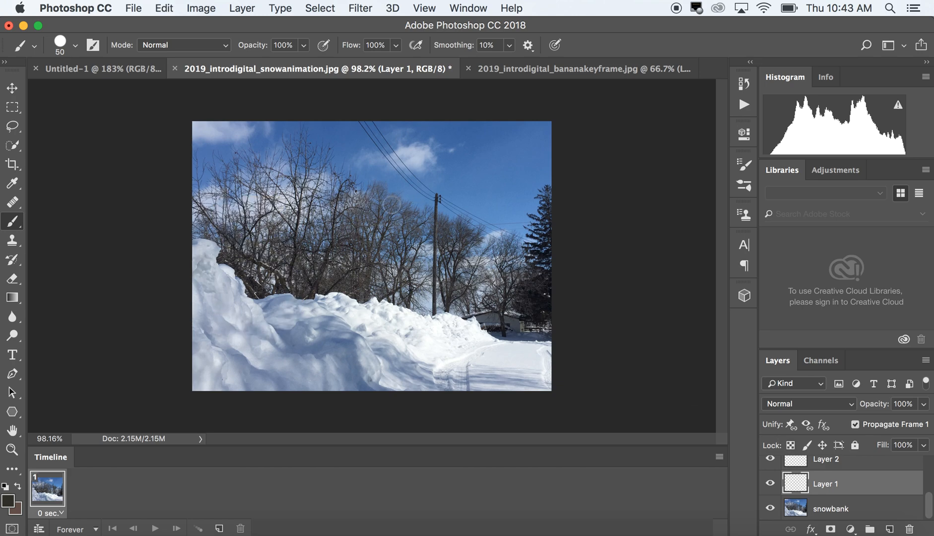
pyautogui.moveTo(291, 233)
pyautogui.mouseDown()
pyautogui.moveTo(273, 189)
pyautogui.moveTo(255, 188)
pyautogui.moveTo(239, 208)
pyautogui.moveTo(236, 243)
pyautogui.moveTo(284, 288)
pyautogui.moveTo(276, 324)
pyautogui.moveTo(229, 335)
pyautogui.moveTo(208, 306)
pyautogui.mouseUp()
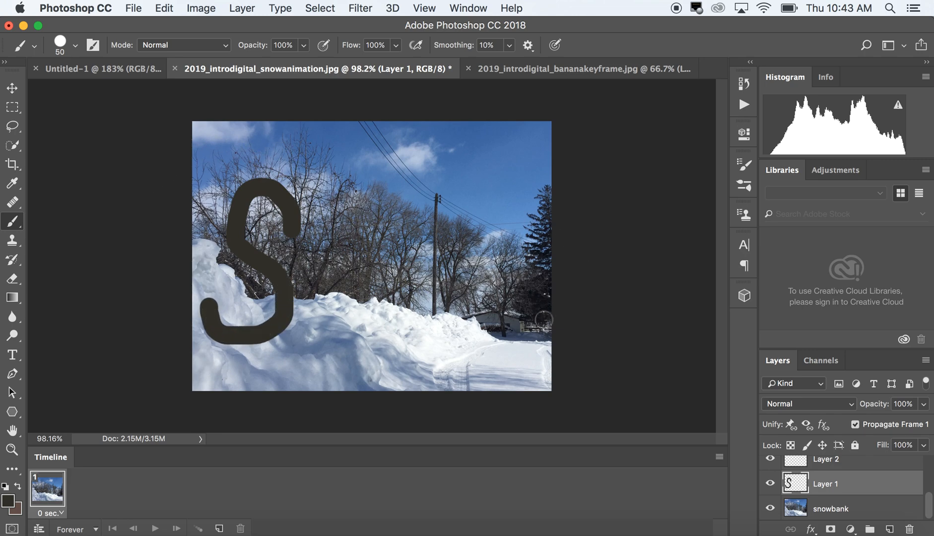
# Paint a letter N to the right of the S on Layer 2
pyautogui.click(863, 465)
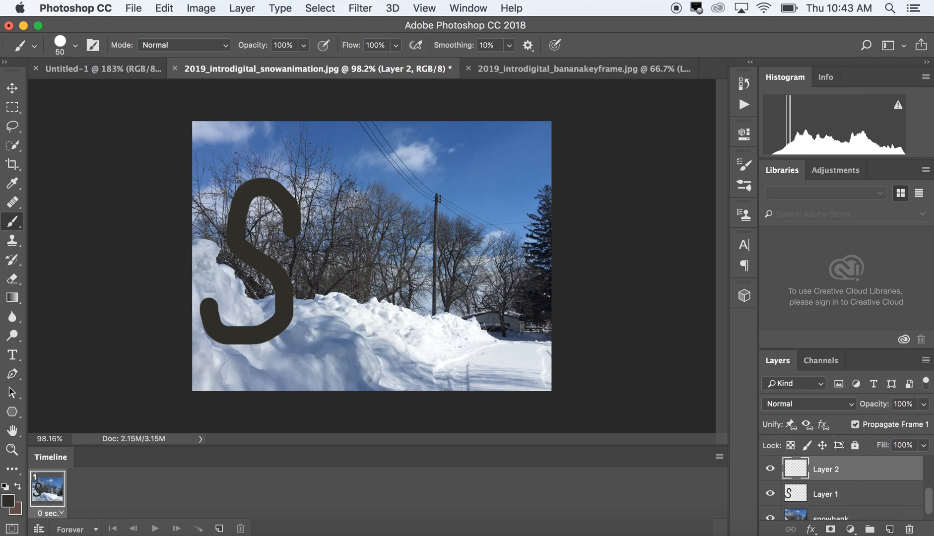
pyautogui.moveTo(325, 221); pyautogui.dragTo(313, 325)
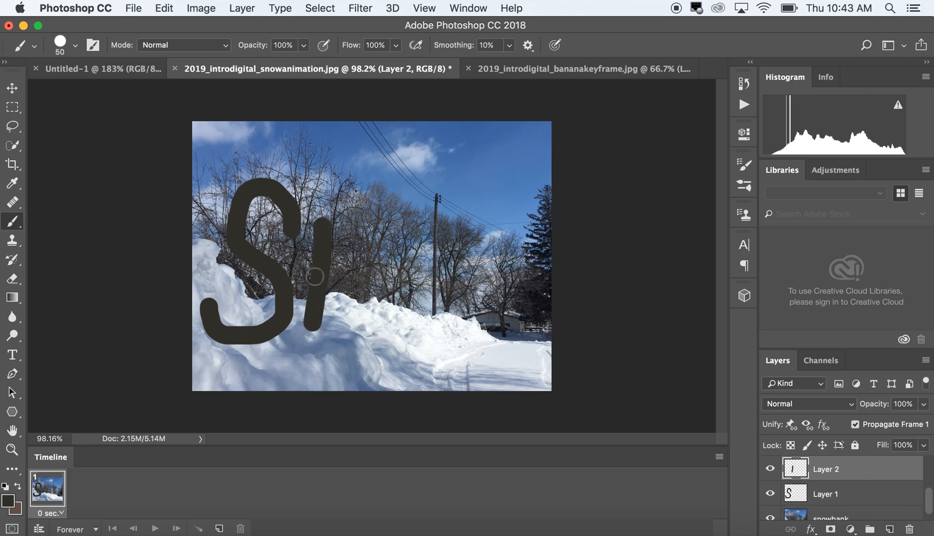
pyautogui.moveTo(325, 233)
pyautogui.mouseDown()
pyautogui.moveTo(355, 303)
pyautogui.moveTo(386, 219)
pyautogui.mouseUp()
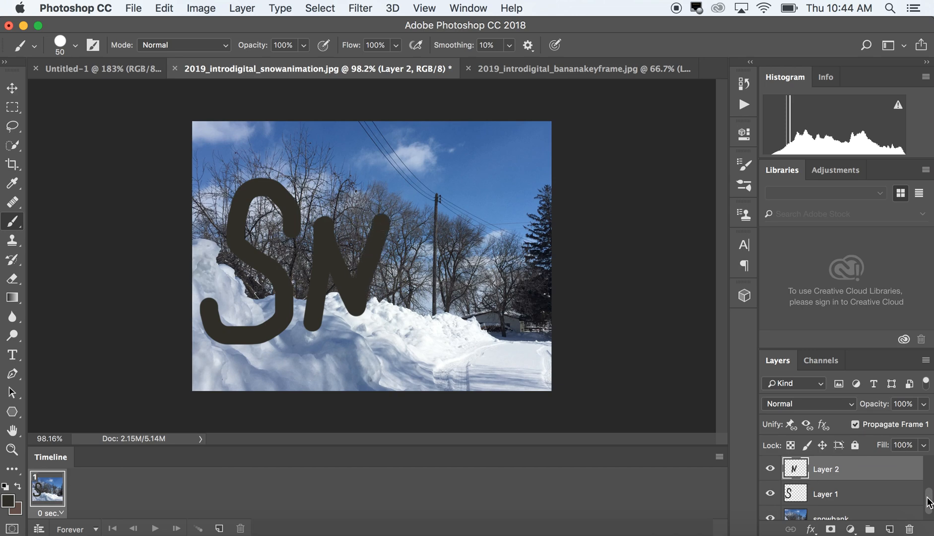
# Paint a letter O to the right of the N on Layer 3
pyautogui.press('super+shift+alt+n')
pyautogui.click(875, 470)
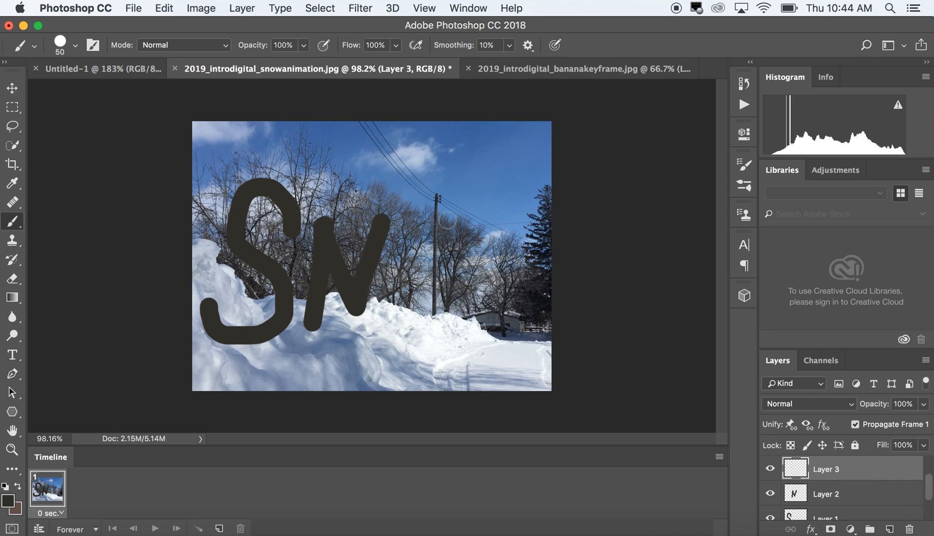
pyautogui.moveTo(430, 232)
pyautogui.mouseDown()
pyautogui.moveTo(414, 249)
pyautogui.moveTo(410, 296)
pyautogui.moveTo(423, 301)
pyautogui.moveTo(470, 294)
pyautogui.moveTo(474, 273)
pyautogui.moveTo(433, 232)
pyautogui.mouseUp()
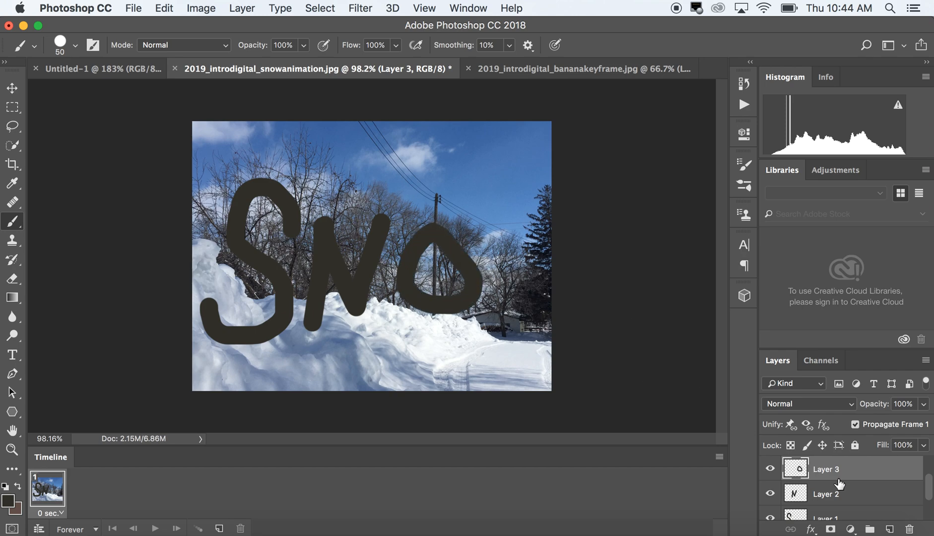
# Paint a letter W to the right of the O, up to the photo's edge, on Layer 4
pyautogui.moveTo(931, 495); pyautogui.dragTo(931, 475)
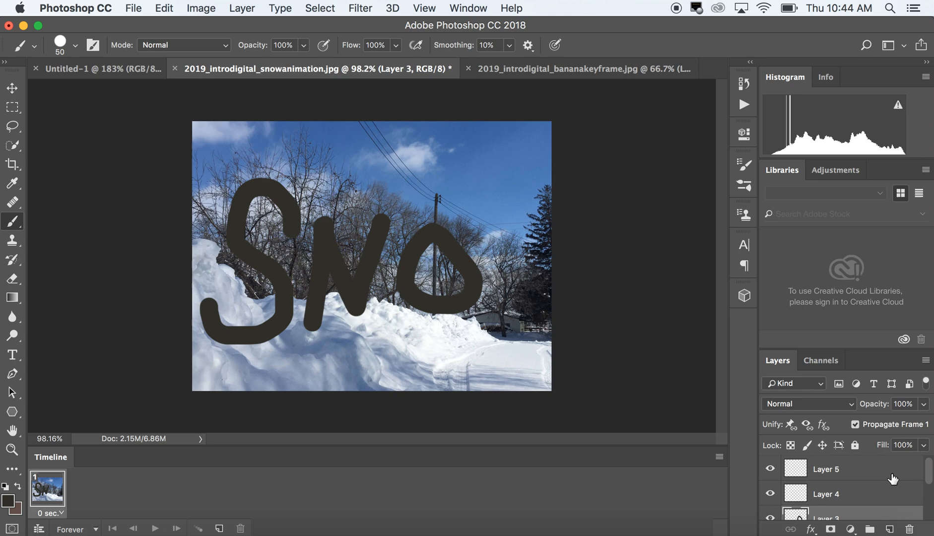
pyautogui.click(845, 494)
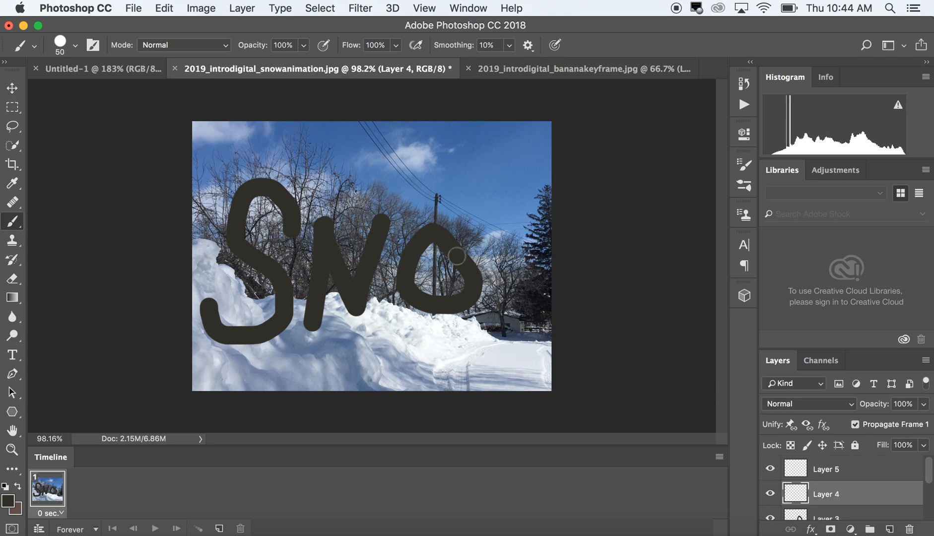
pyautogui.moveTo(489, 233)
pyautogui.mouseDown()
pyautogui.moveTo(490, 279)
pyautogui.moveTo(514, 254)
pyautogui.moveTo(527, 277)
pyautogui.moveTo(548, 219)
pyautogui.mouseUp()
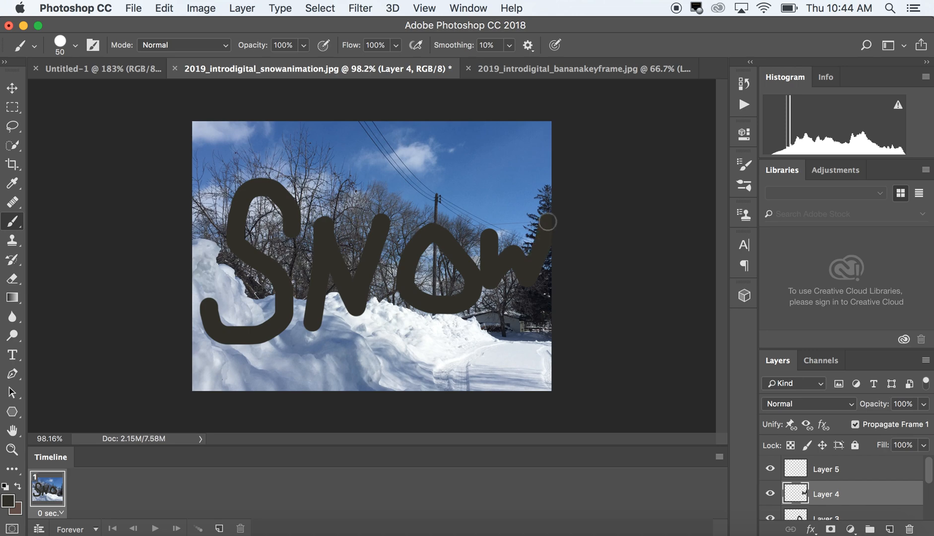
# Paint three exclamation marks side by side below the N and O on Layer 5
pyautogui.click(830, 472)
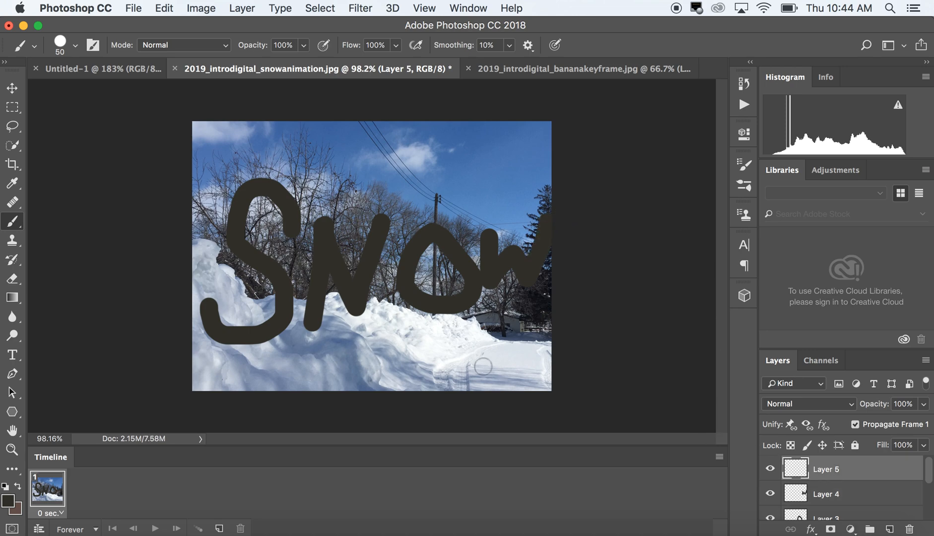
pyautogui.moveTo(389, 330); pyautogui.dragTo(388, 354)
pyautogui.click(388, 373)
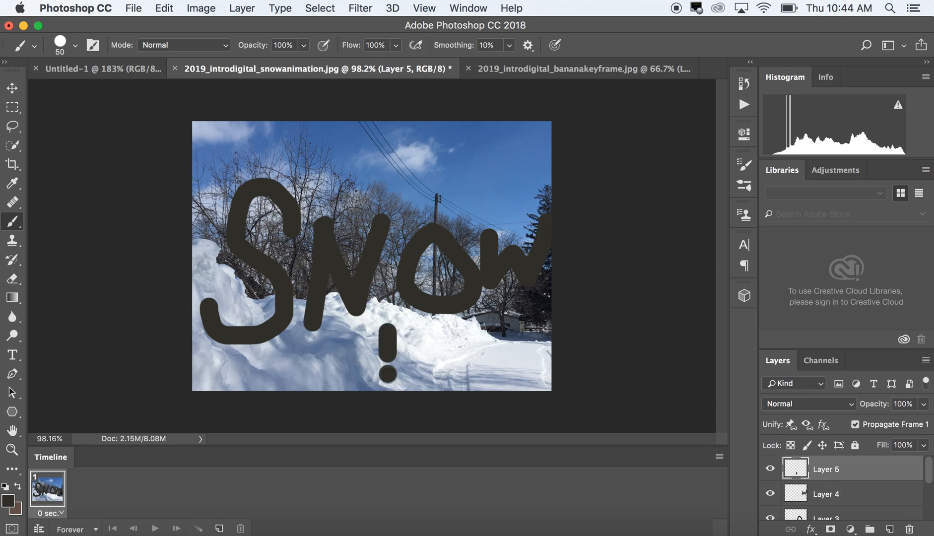
pyautogui.moveTo(420, 328); pyautogui.dragTo(422, 361)
pyautogui.click(422, 376)
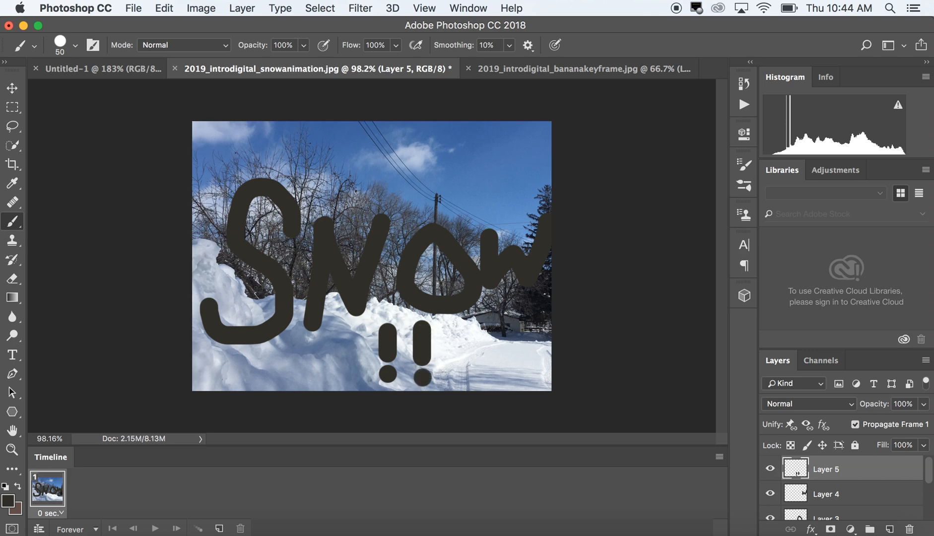
pyautogui.moveTo(457, 323); pyautogui.dragTo(455, 365)
pyautogui.click(455, 377)
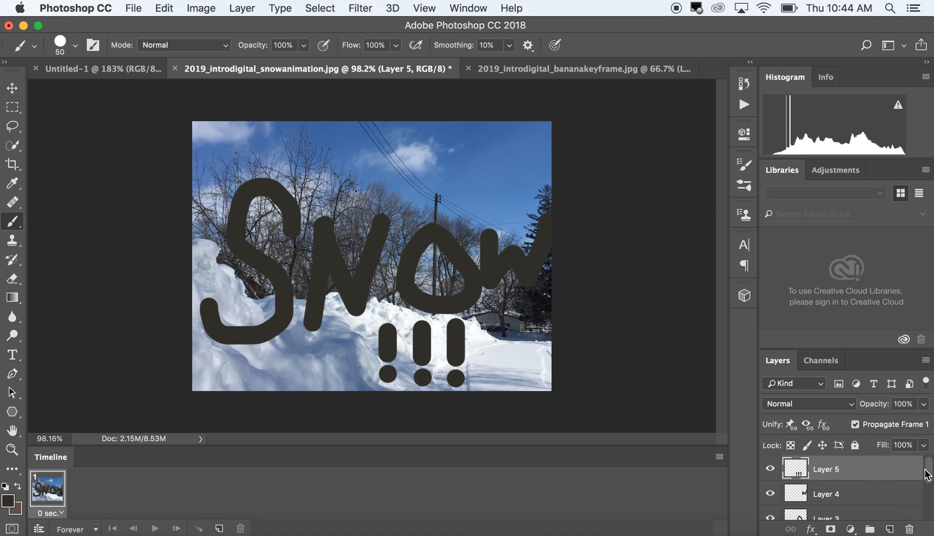
# Select the snowbank layer, make animation frames from the layers, and play the animation
pyautogui.moveTo(928, 471); pyautogui.dragTo(924, 519)
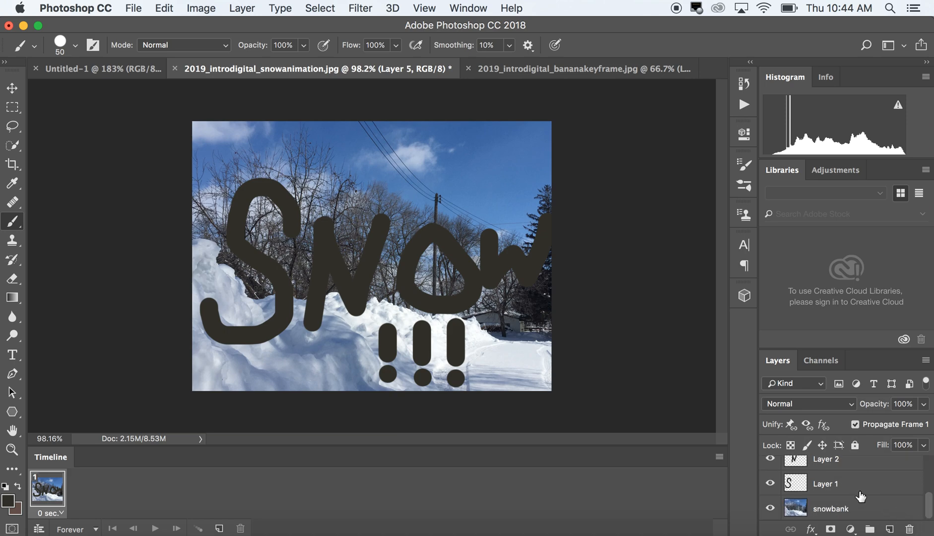
pyautogui.click(835, 508)
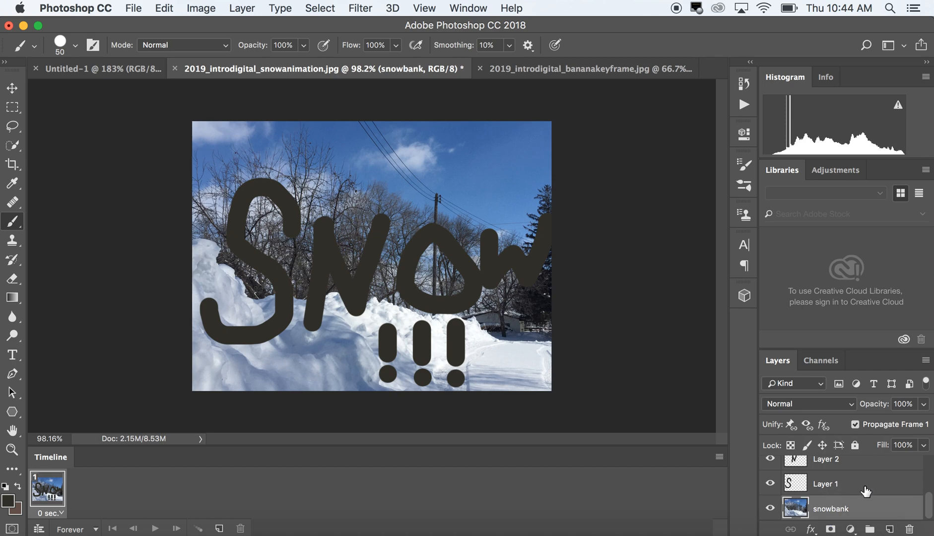
pyautogui.moveTo(930, 504); pyautogui.dragTo(688, 457)
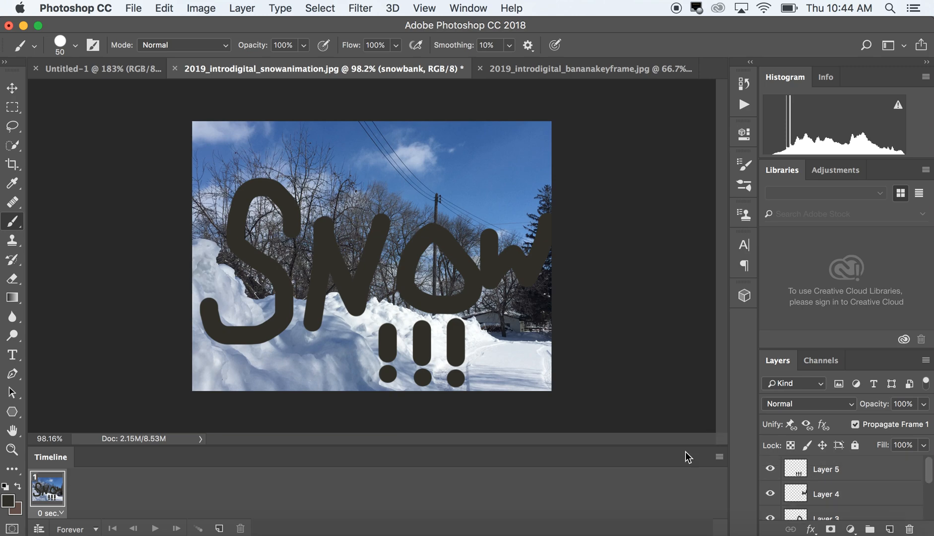
pyautogui.click(718, 457)
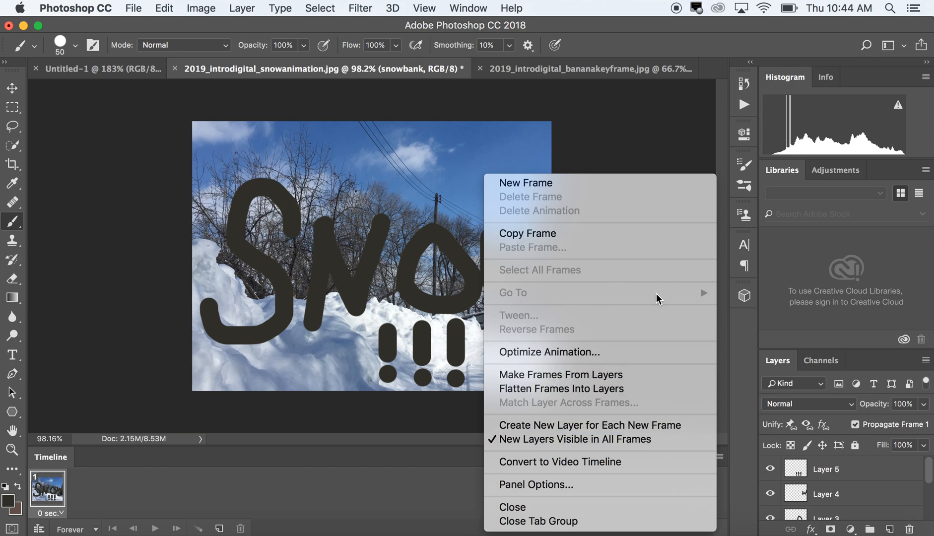
pyautogui.click(637, 374)
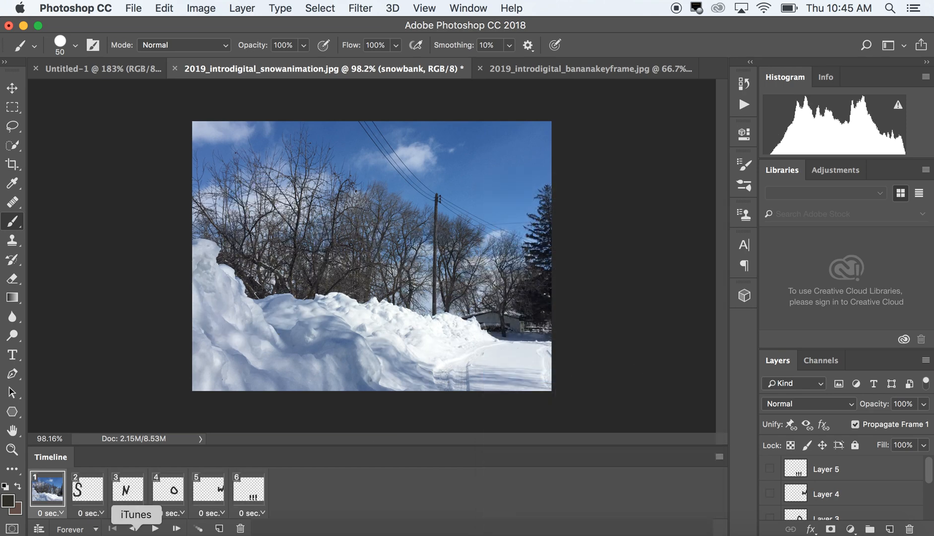
pyautogui.click(155, 529)
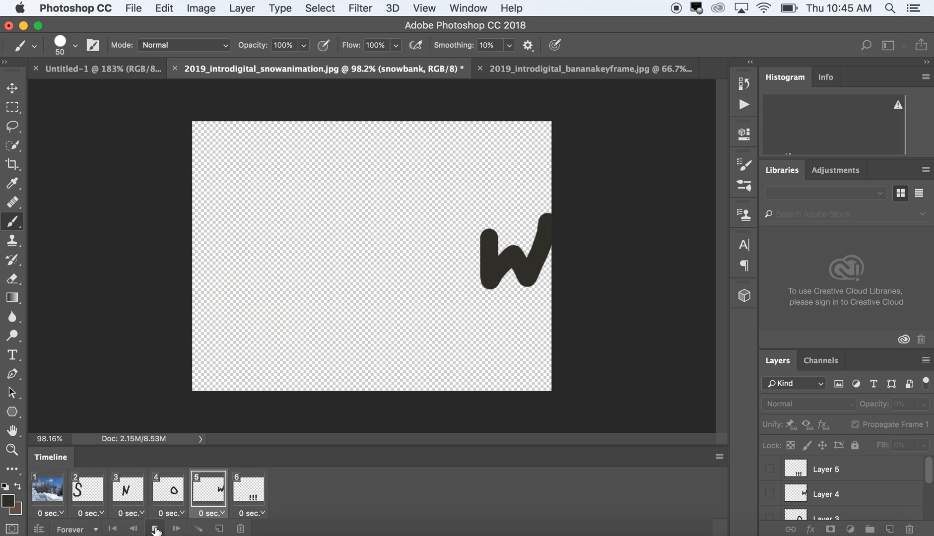
# Stop the animation playback and enlarge the layer list so that all six layers fit
pyautogui.click(155, 530)
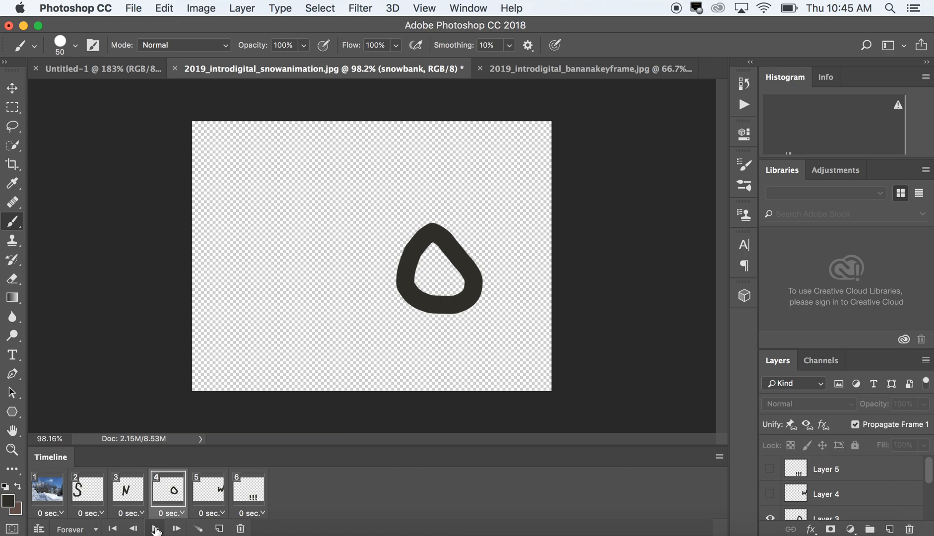
pyautogui.click(52, 495)
pyautogui.click(84, 497)
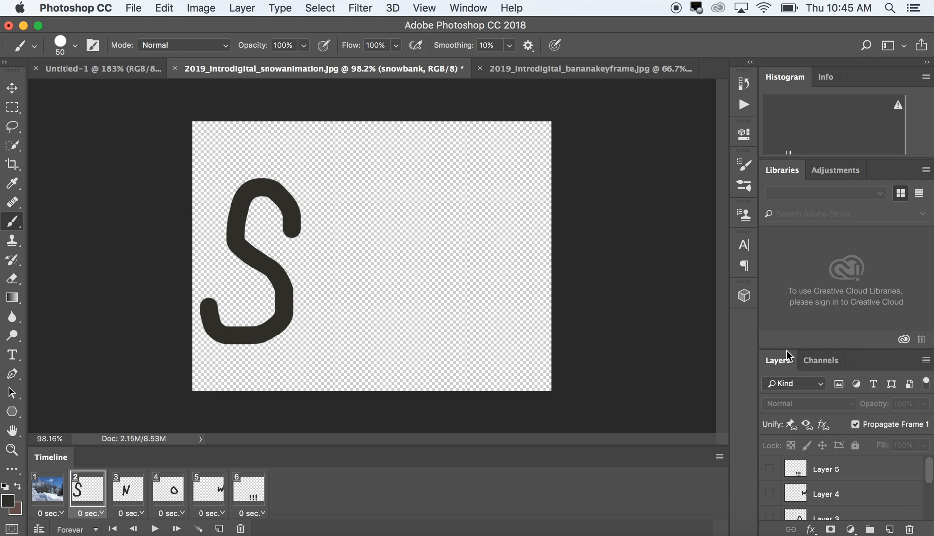
pyautogui.moveTo(789, 356); pyautogui.dragTo(788, 265)
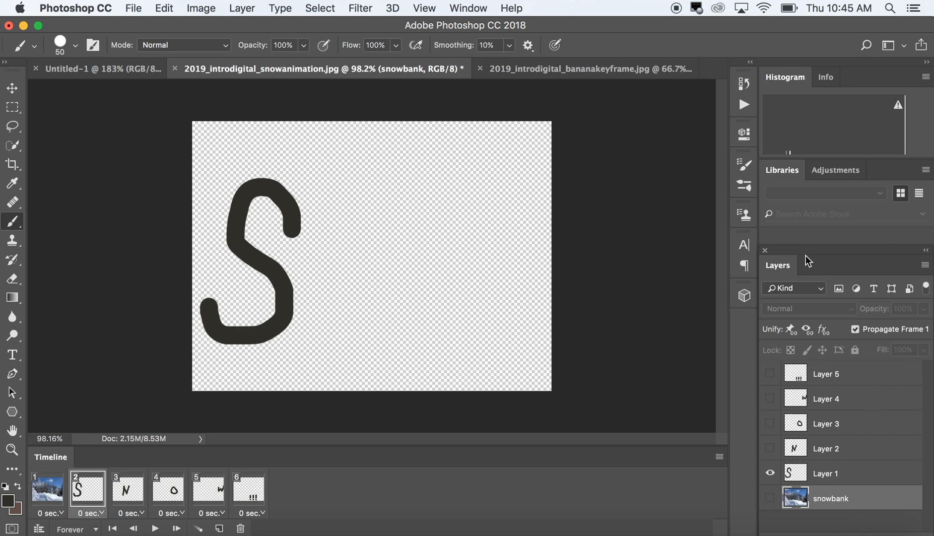
# Step through frames 1 to 6 and back to the first two, examining which layers each frame shows
pyautogui.click(43, 494)
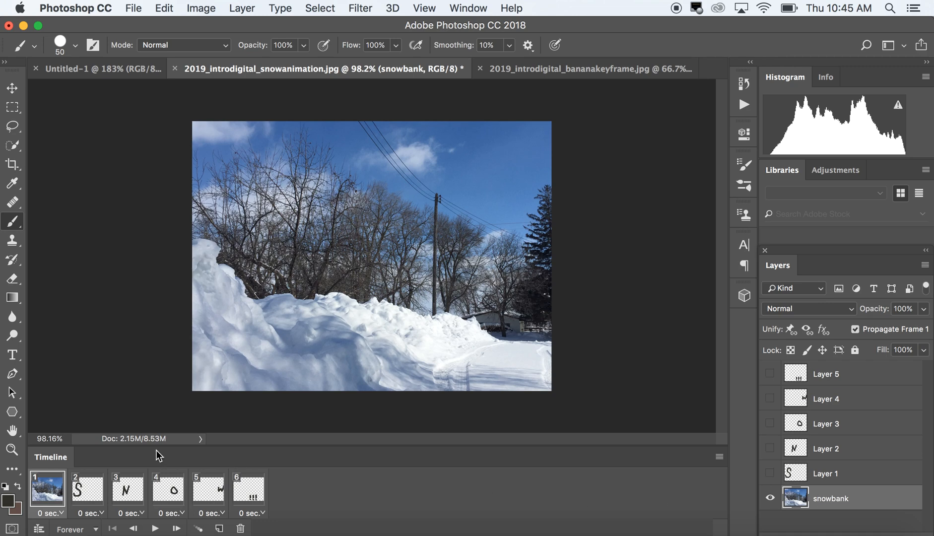
pyautogui.click(88, 491)
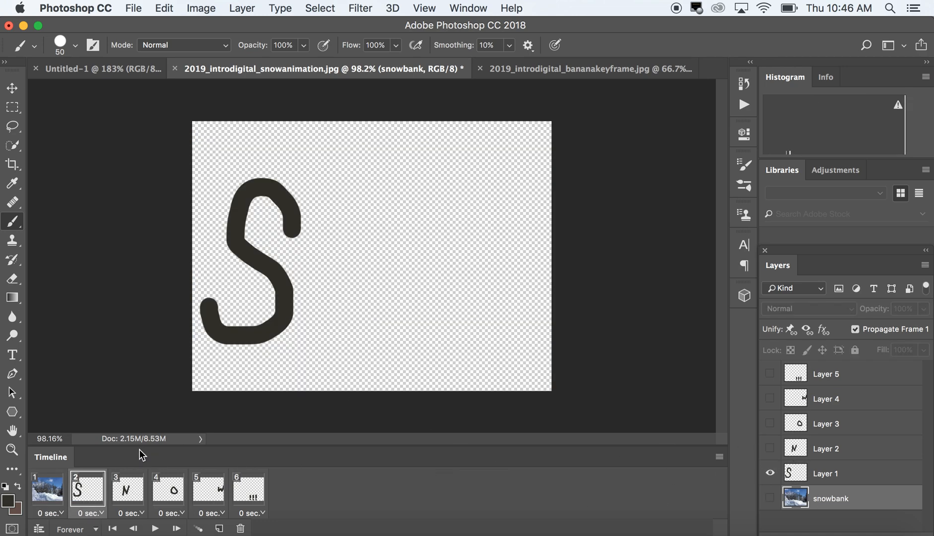
pyautogui.click(125, 501)
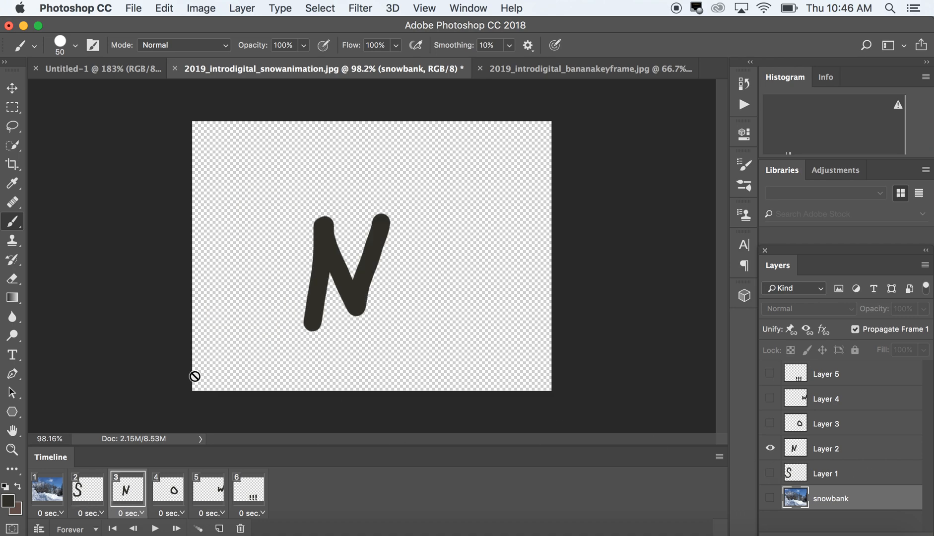
pyautogui.click(166, 501)
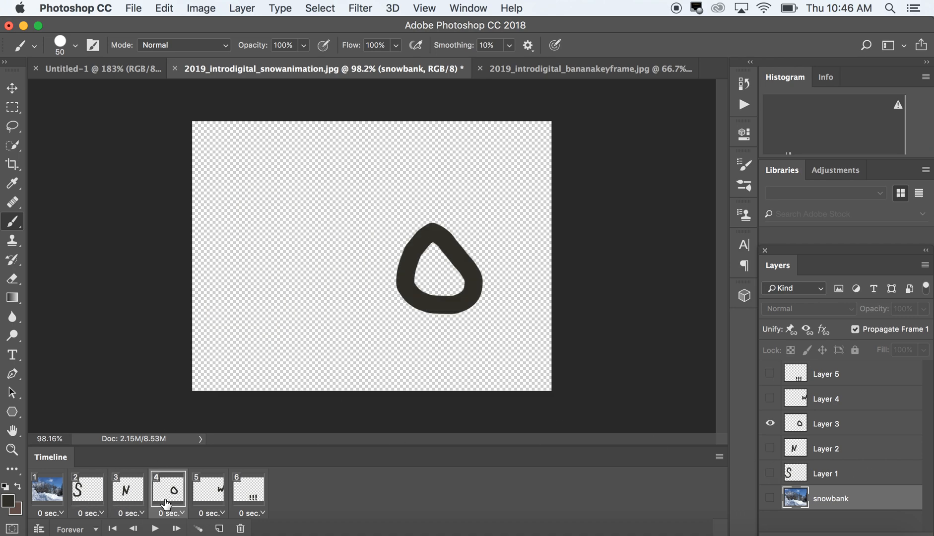
pyautogui.click(209, 495)
pyautogui.click(253, 493)
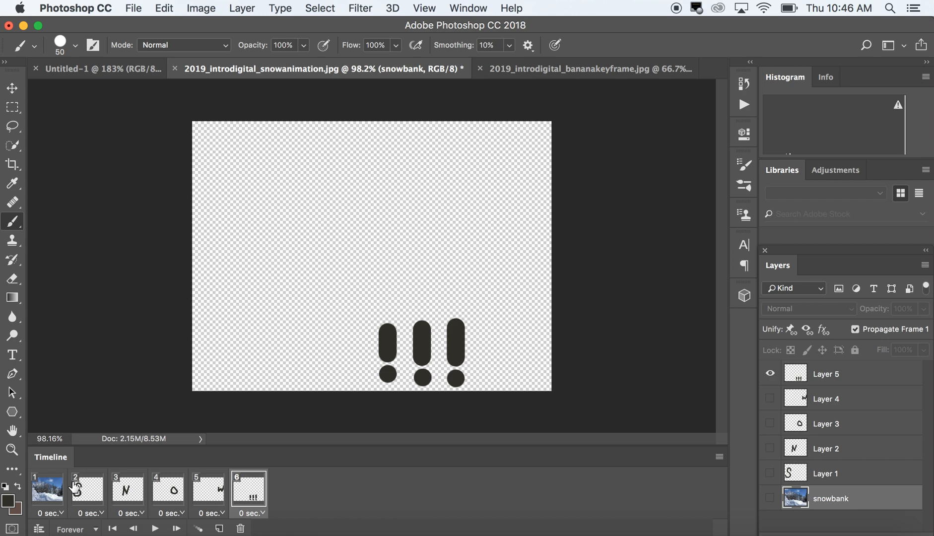
pyautogui.click(35, 491)
pyautogui.click(77, 489)
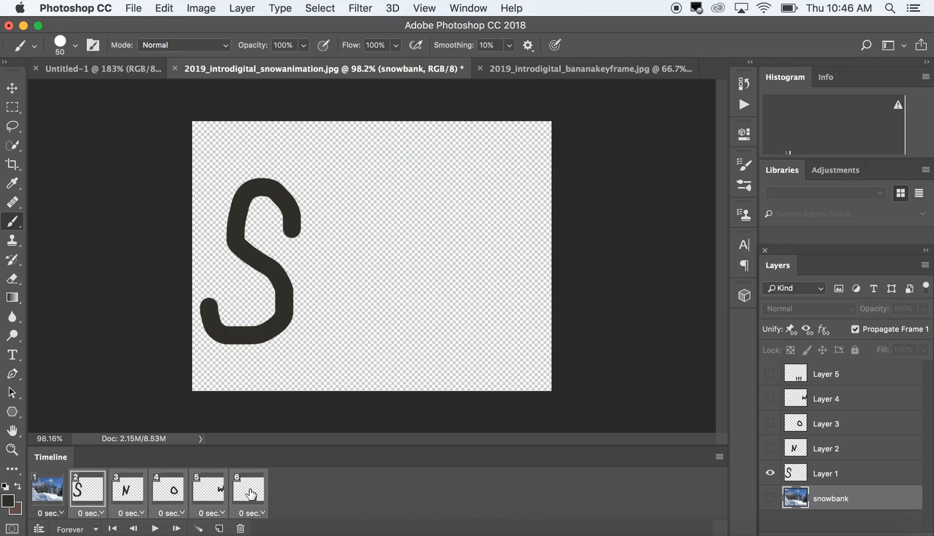
# Select frames 2 through 6 and make the snowbank layer visible in them
pyautogui.click(46, 498)
pyautogui.click(79, 493)
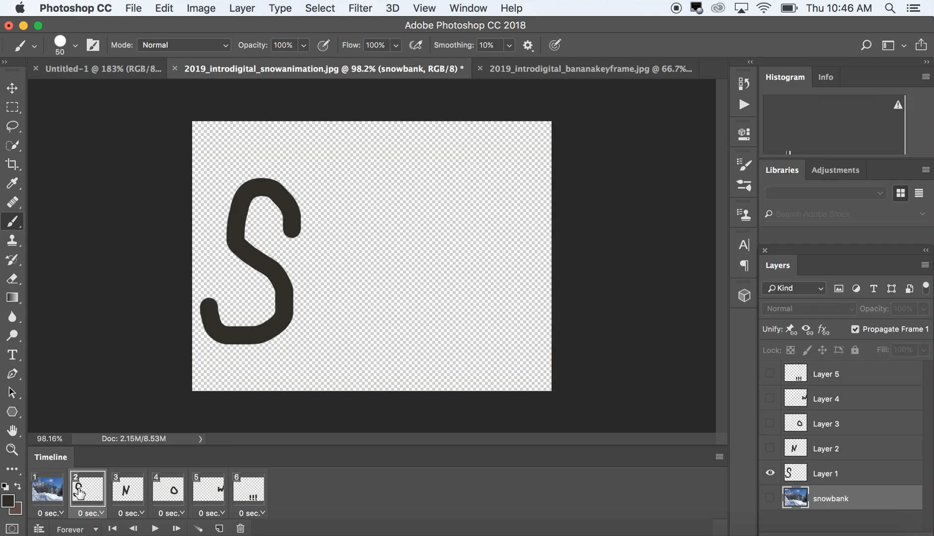
pyautogui.keyDown('shift'); pyautogui.click(257, 500); pyautogui.keyUp('shift')
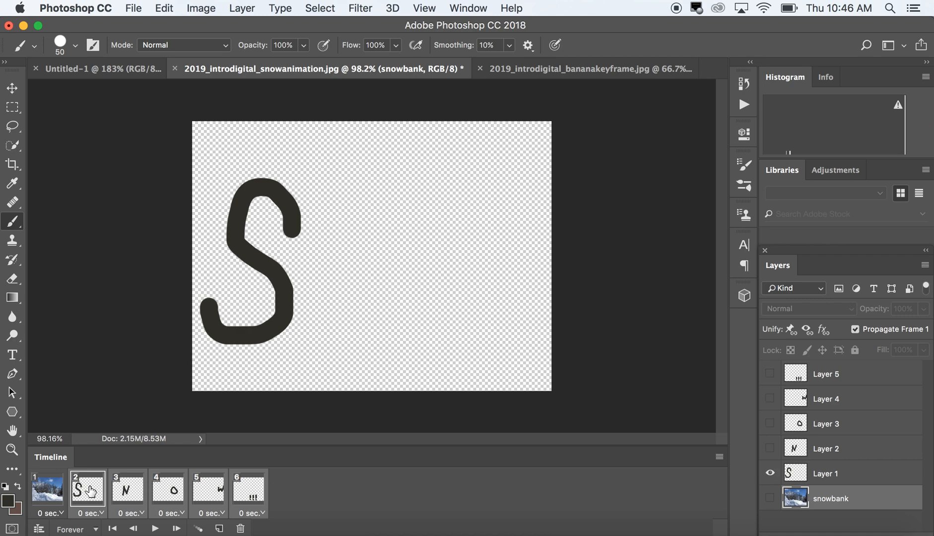
pyautogui.click(47, 491)
pyautogui.click(79, 493)
pyautogui.click(770, 499)
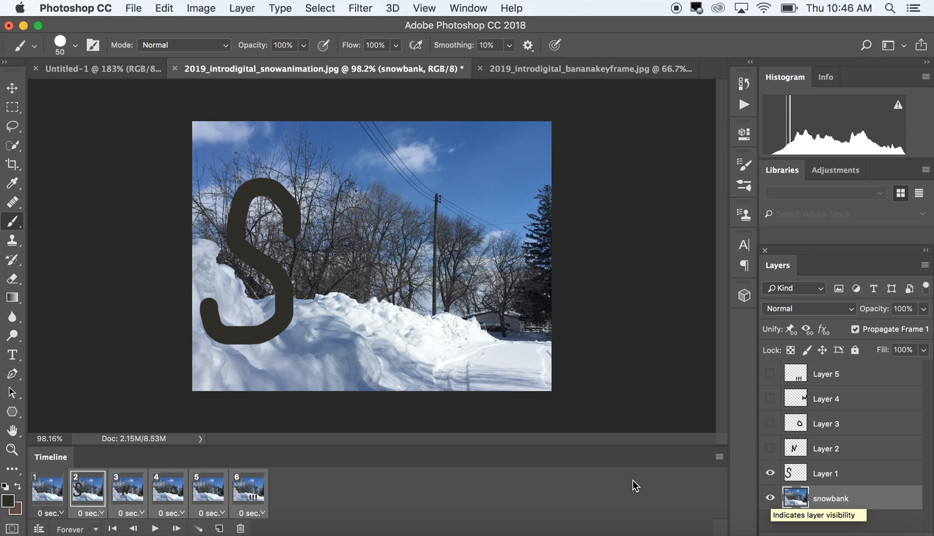
# Play the animation from frame 1, stop it, and examine which letters appear in the first three frames
pyautogui.click(56, 491)
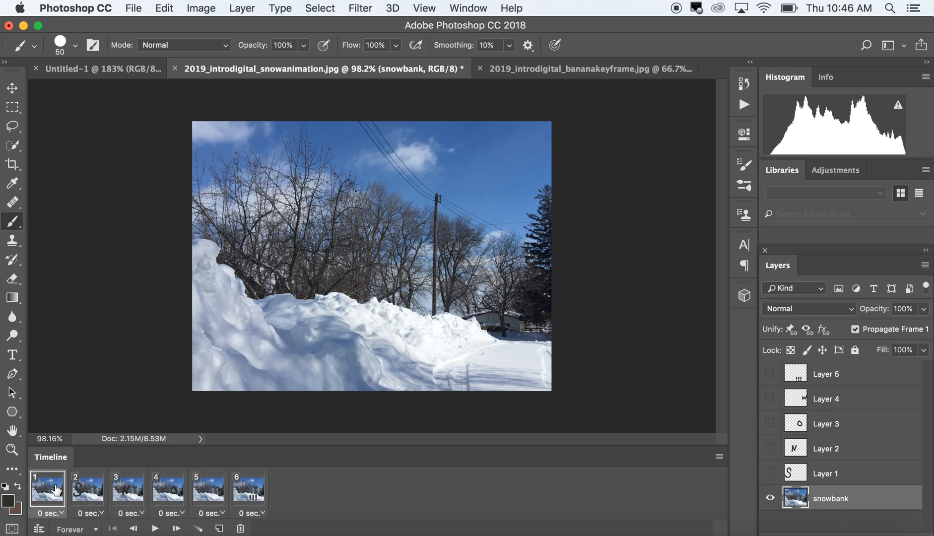
pyautogui.click(155, 528)
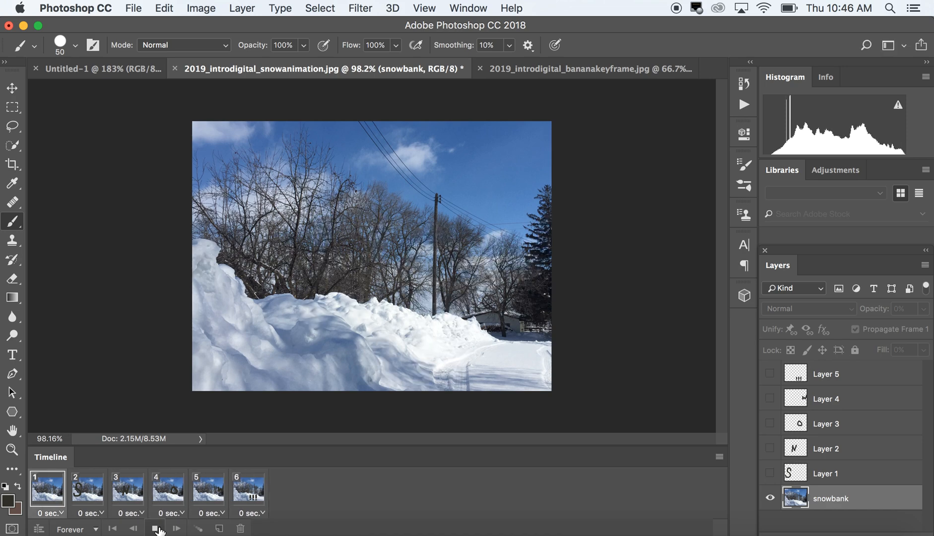
pyautogui.click(155, 528)
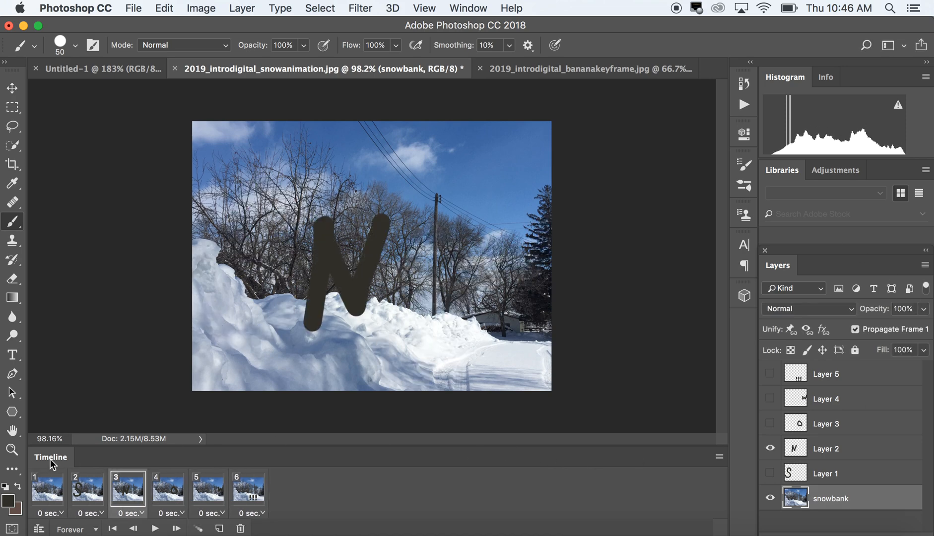
pyautogui.click(60, 498)
pyautogui.click(87, 493)
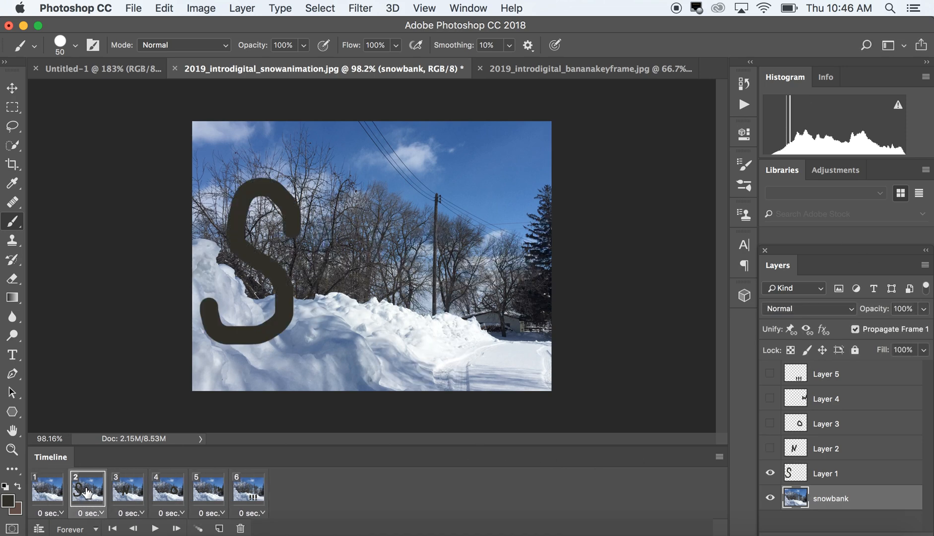
pyautogui.click(125, 491)
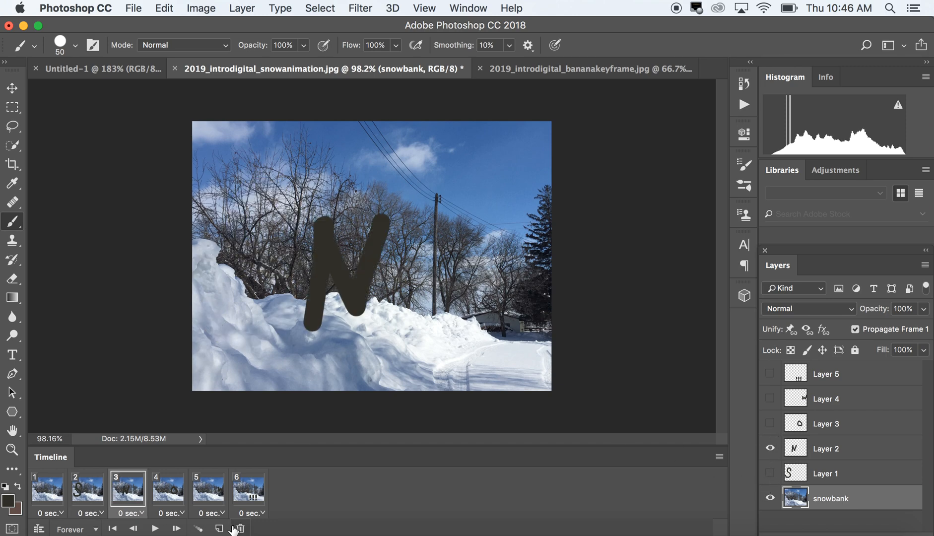
pyautogui.click(89, 497)
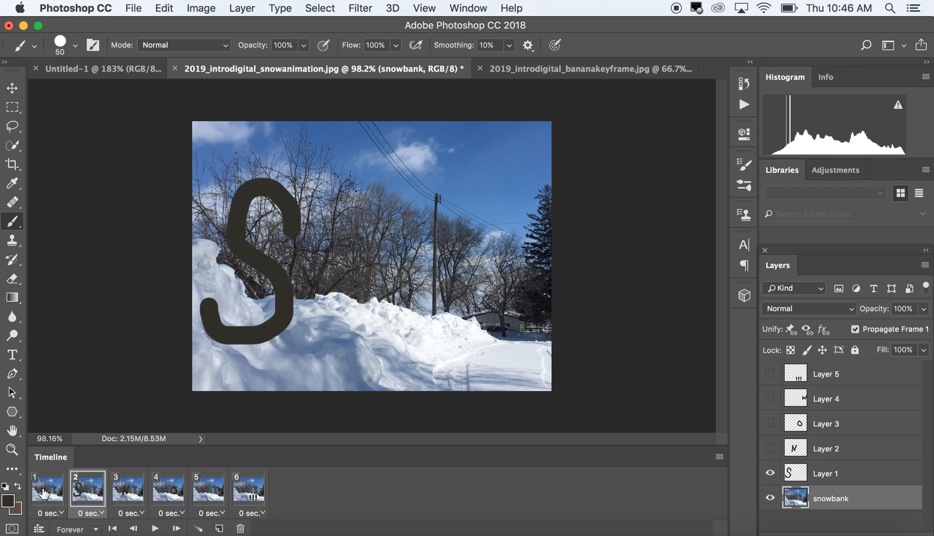
pyautogui.click(43, 493)
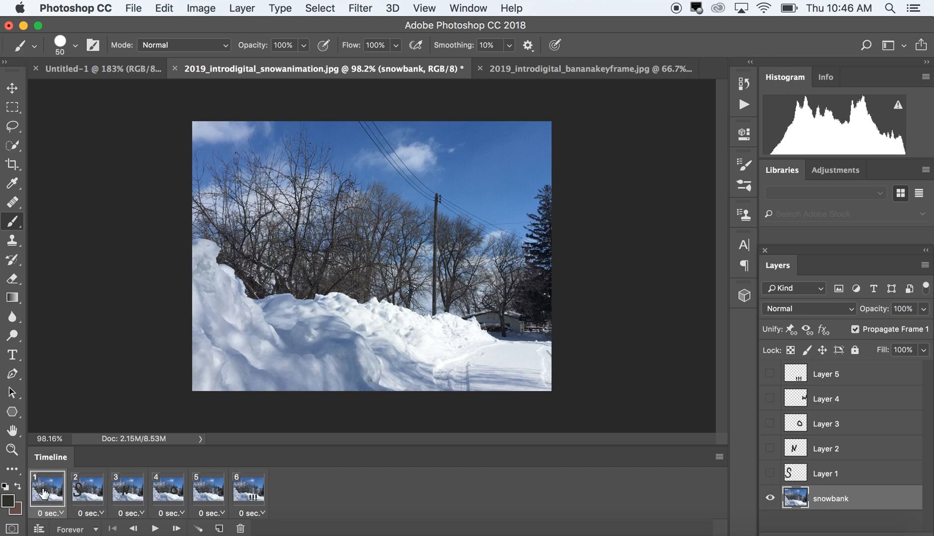
pyautogui.click(91, 493)
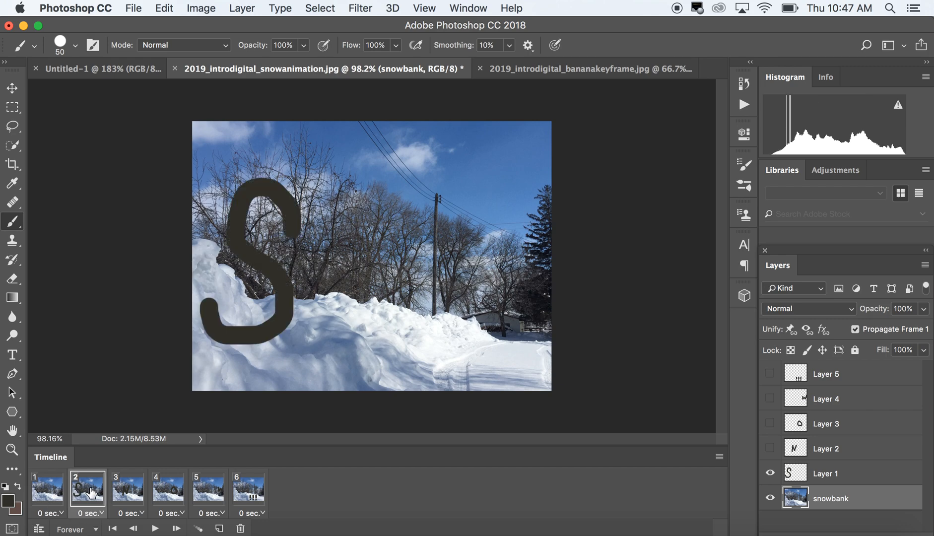
# Make Layer 1 visible in frame 3, and Layers 1 and 2 visible in frame 4
pyautogui.click(143, 490)
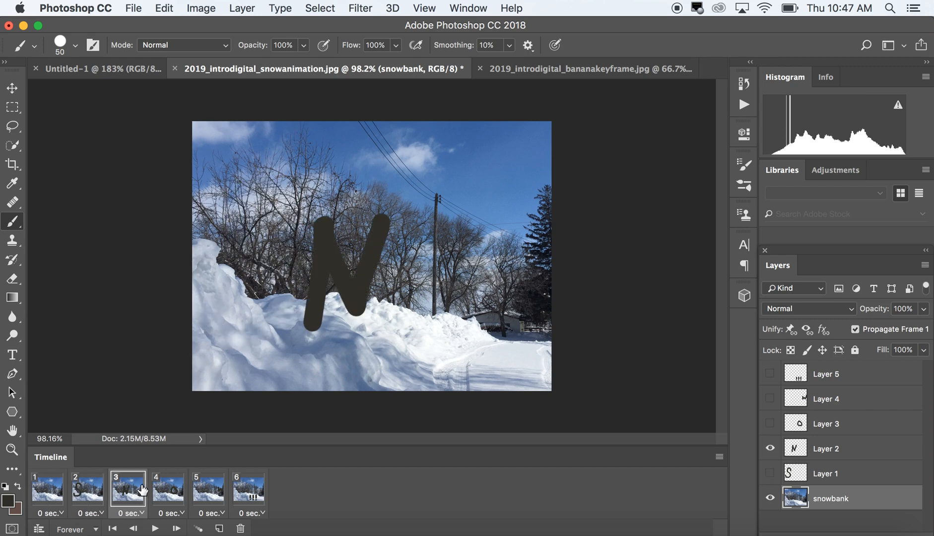
pyautogui.click(769, 473)
pyautogui.click(180, 491)
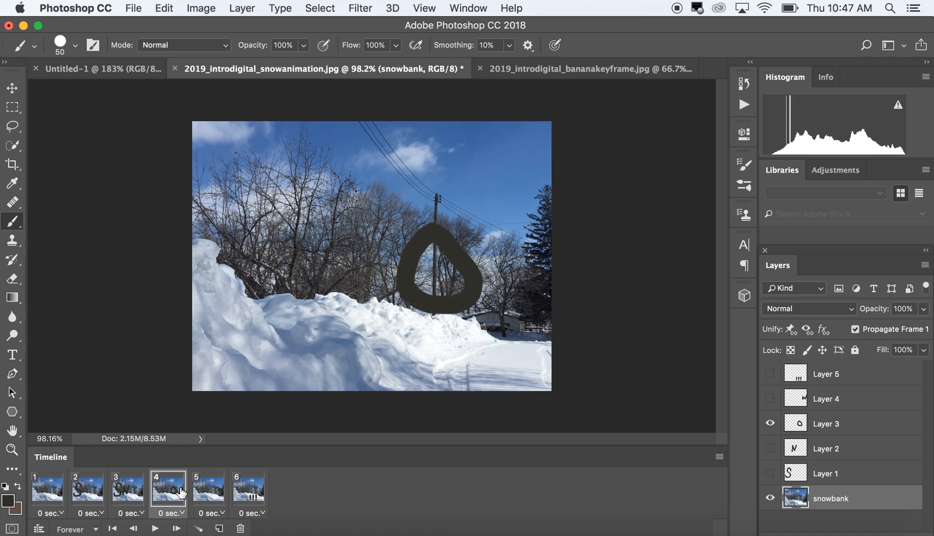
pyautogui.click(770, 473)
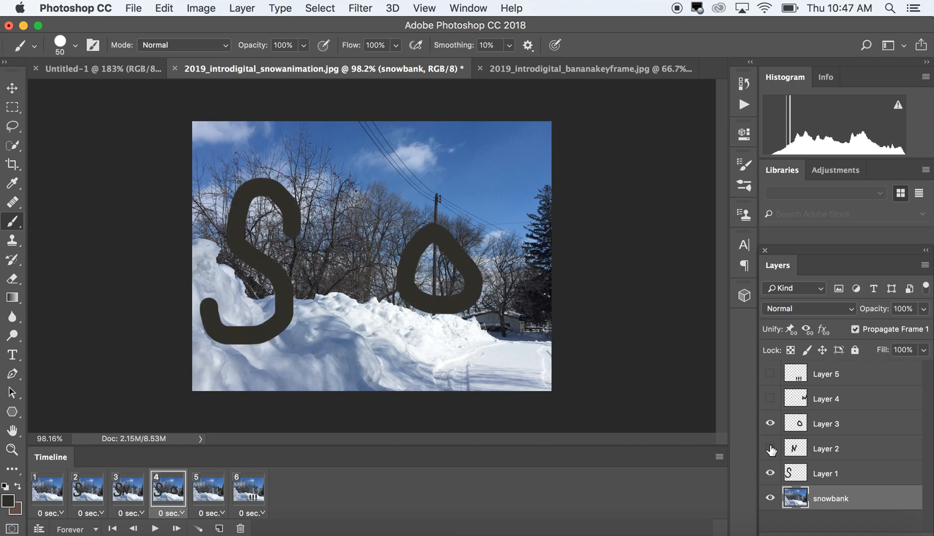
pyautogui.click(771, 449)
# Make Layers 1, 2 and 3 visible in frame 5 alongside the W
pyautogui.click(206, 487)
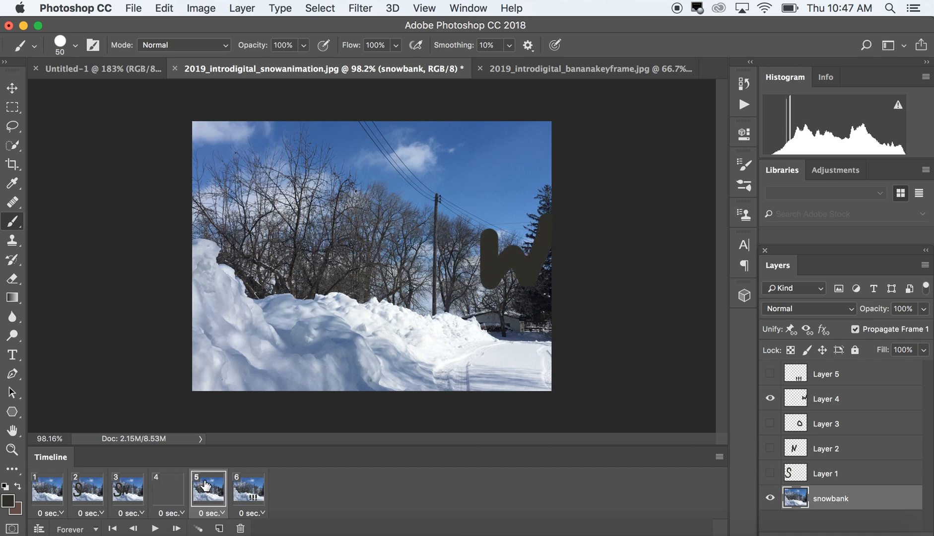
pyautogui.click(770, 473)
pyautogui.click(770, 448)
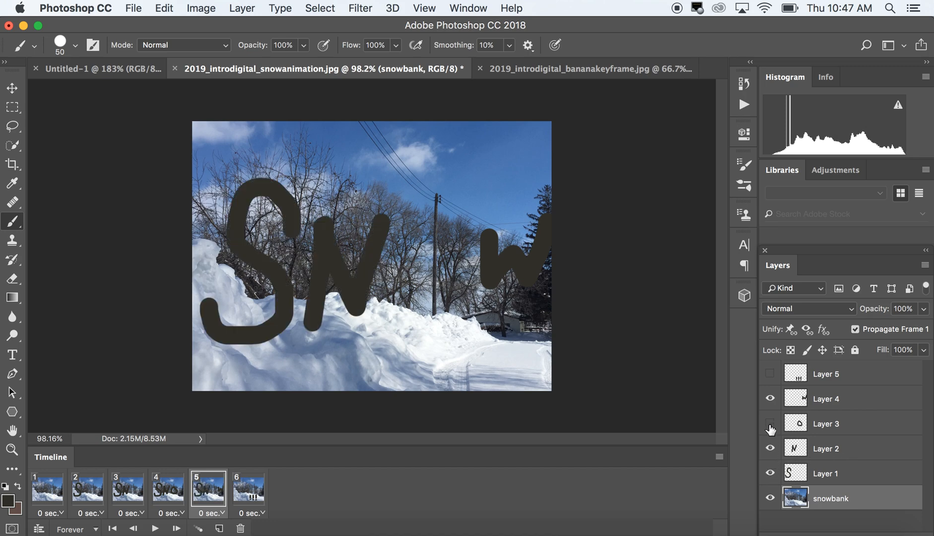
pyautogui.click(770, 423)
# Make Layers 1 through 4 visible in frame 6 alongside the exclamation marks
pyautogui.click(257, 494)
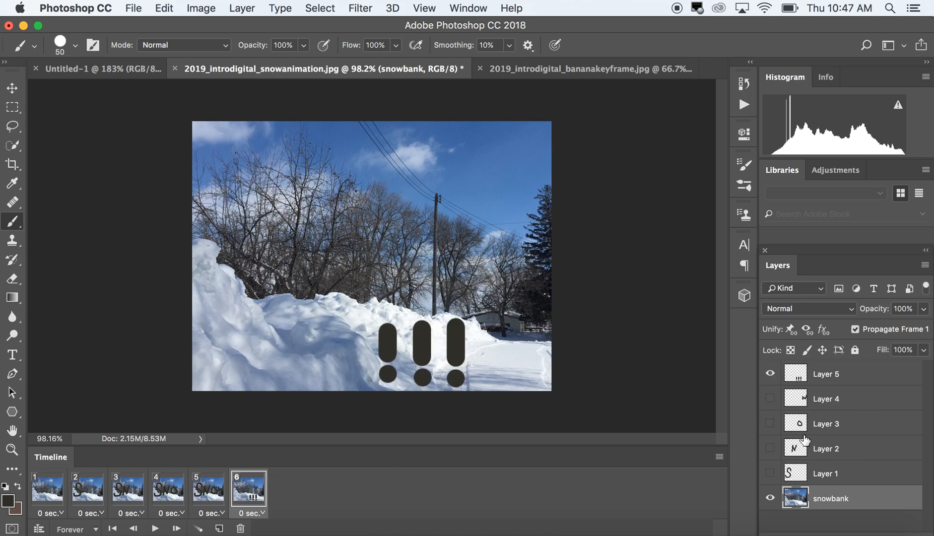
pyautogui.click(770, 473)
pyautogui.click(770, 448)
pyautogui.click(770, 423)
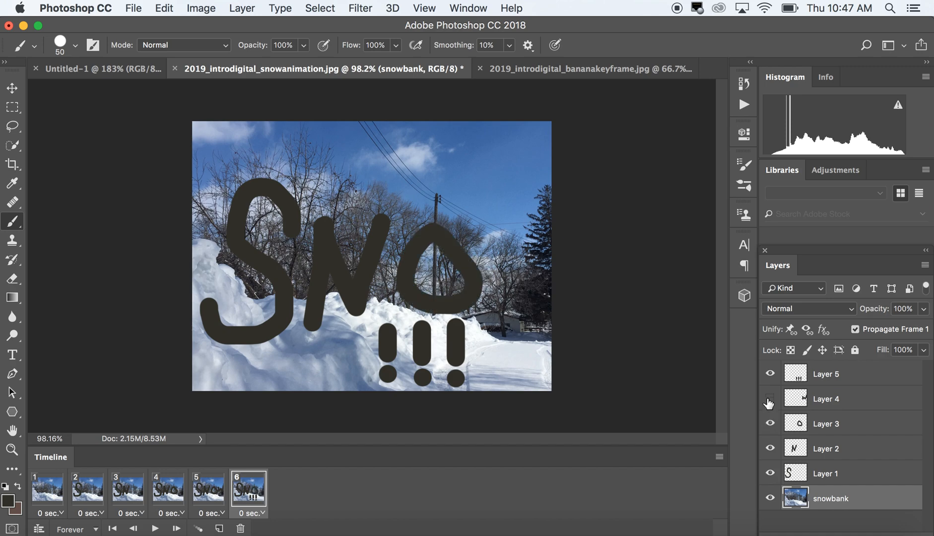
pyautogui.click(770, 399)
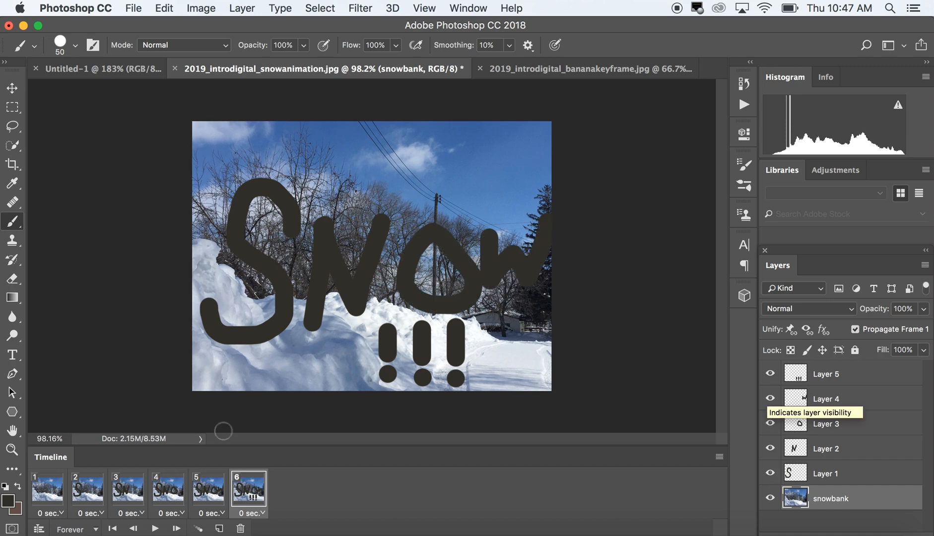
# Play the cumulative lettering animation, stop it, and check the looping options
pyautogui.click(154, 529)
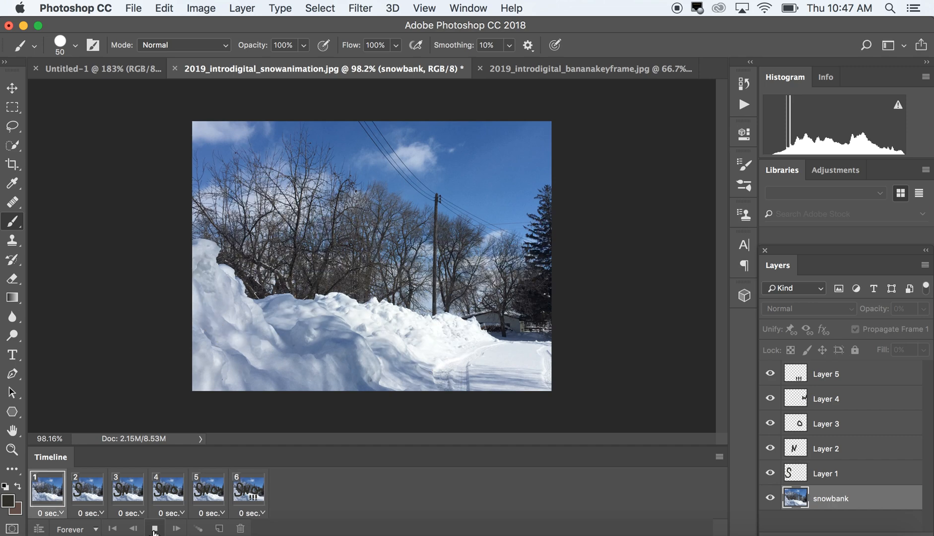
pyautogui.click(155, 529)
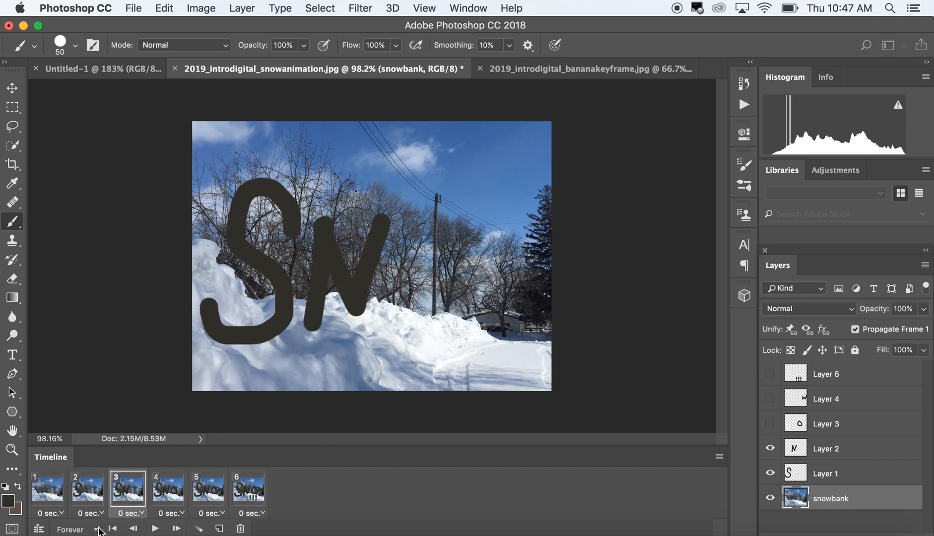
pyautogui.click(96, 529)
pyautogui.click(96, 531)
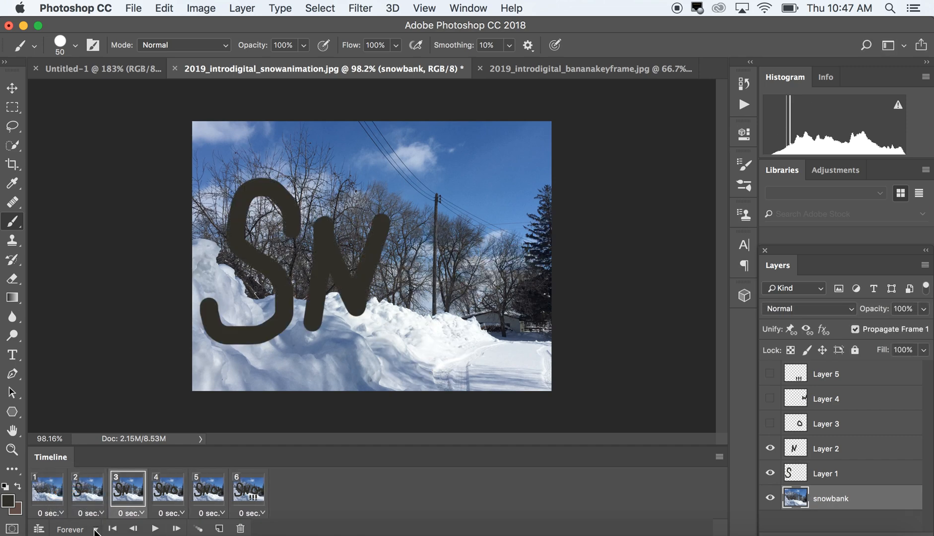
# Set the delay of all six animation frames to 0.1 seconds and preview the playback
pyautogui.click(62, 515)
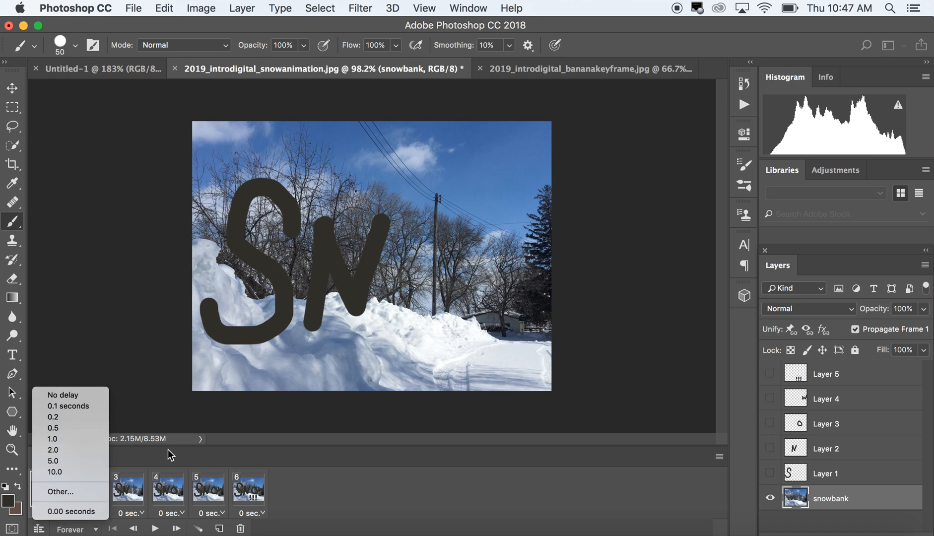
pyautogui.click(210, 497)
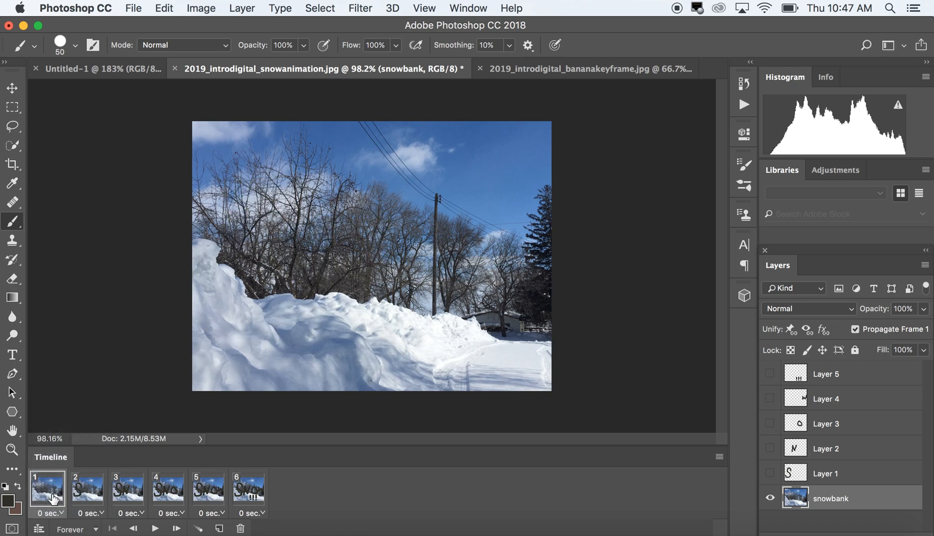
pyautogui.click(66, 480)
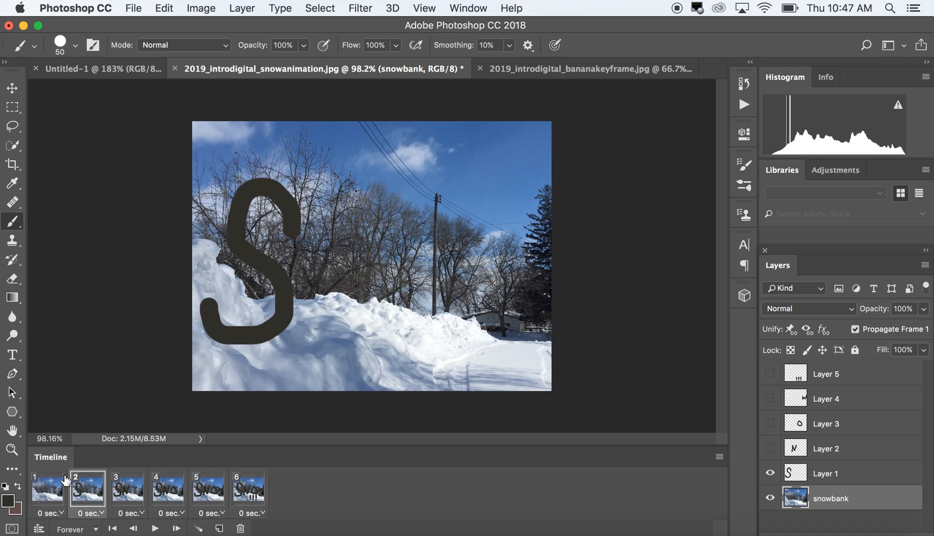
pyautogui.click(38, 486)
pyautogui.keyDown('shift'); pyautogui.click(255, 497); pyautogui.keyUp('shift')
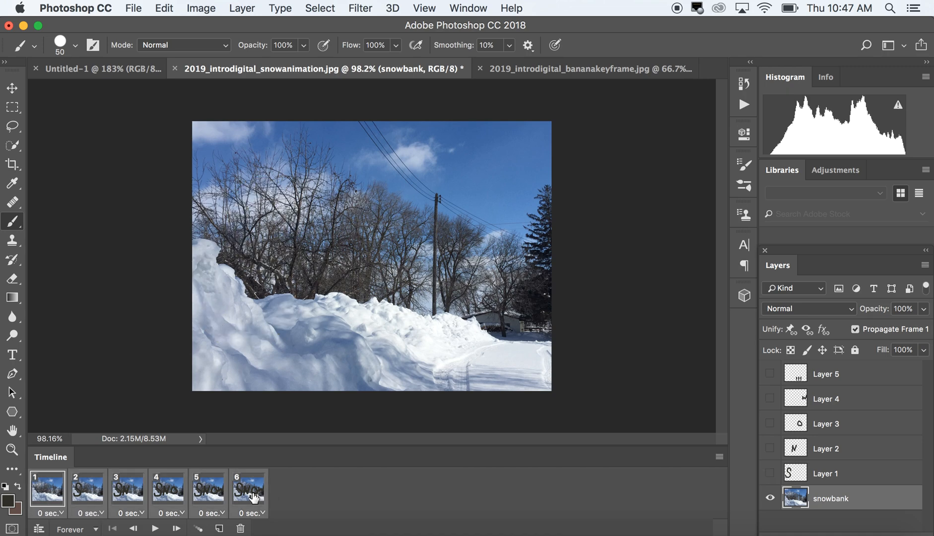
pyautogui.click(56, 513)
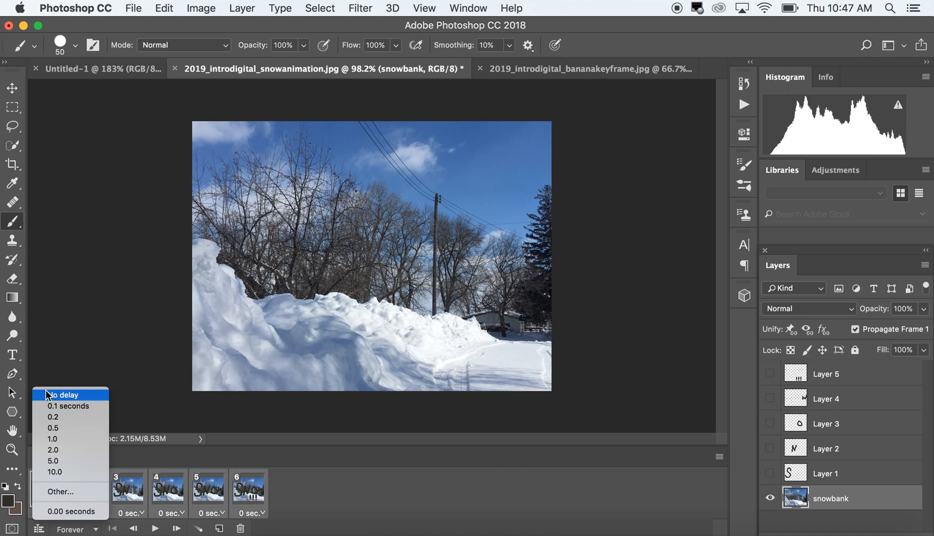
pyautogui.click(53, 407)
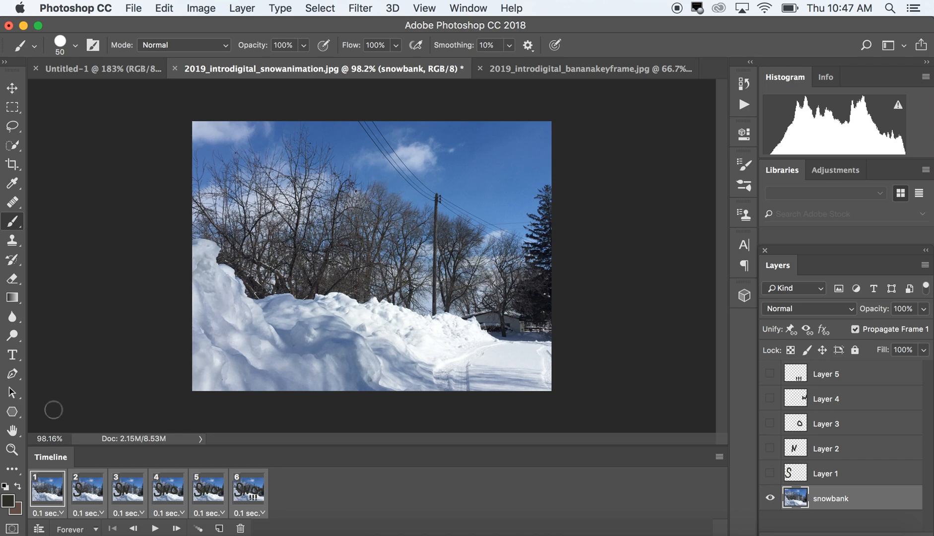
pyautogui.click(155, 529)
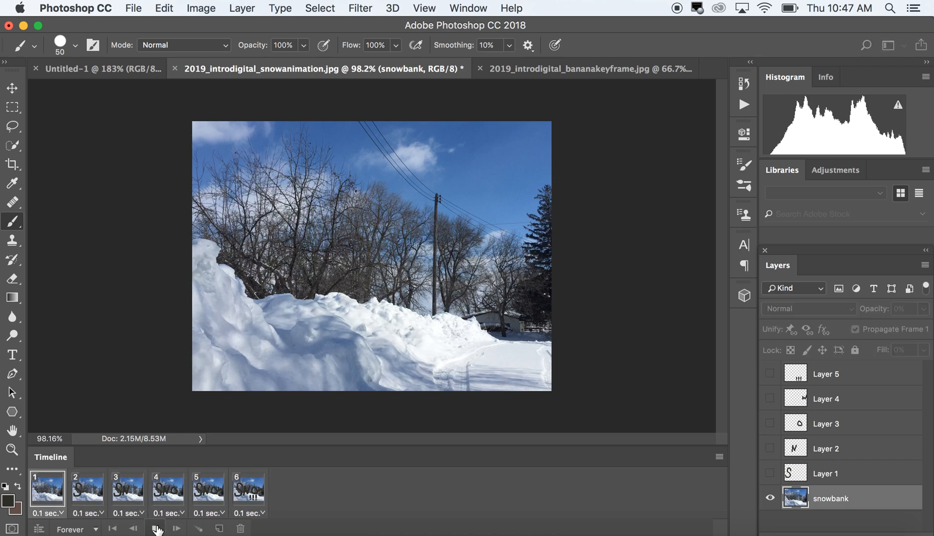
pyautogui.click(156, 529)
# Set the delay of all six animation frames to 0.2 seconds and preview the playback
pyautogui.click(62, 505)
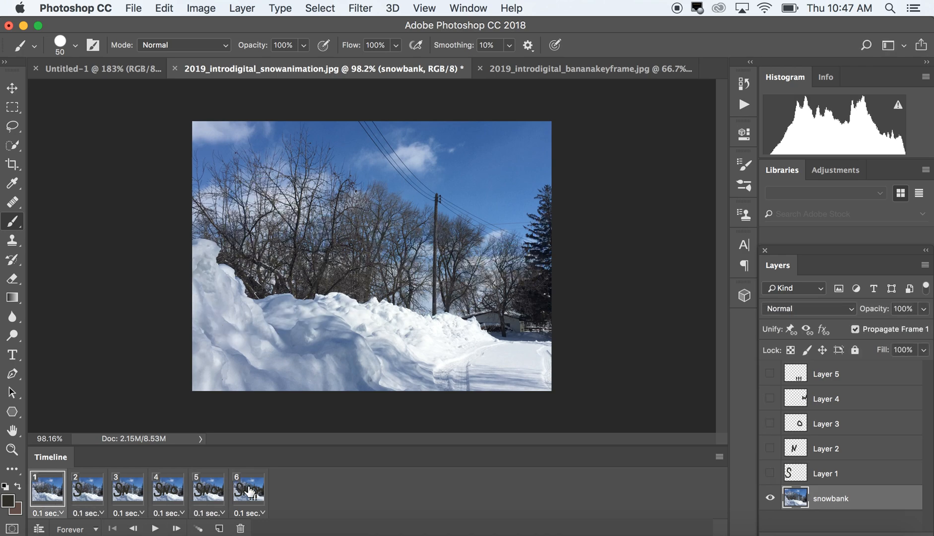
pyautogui.click(63, 513)
pyautogui.click(65, 416)
pyautogui.click(155, 528)
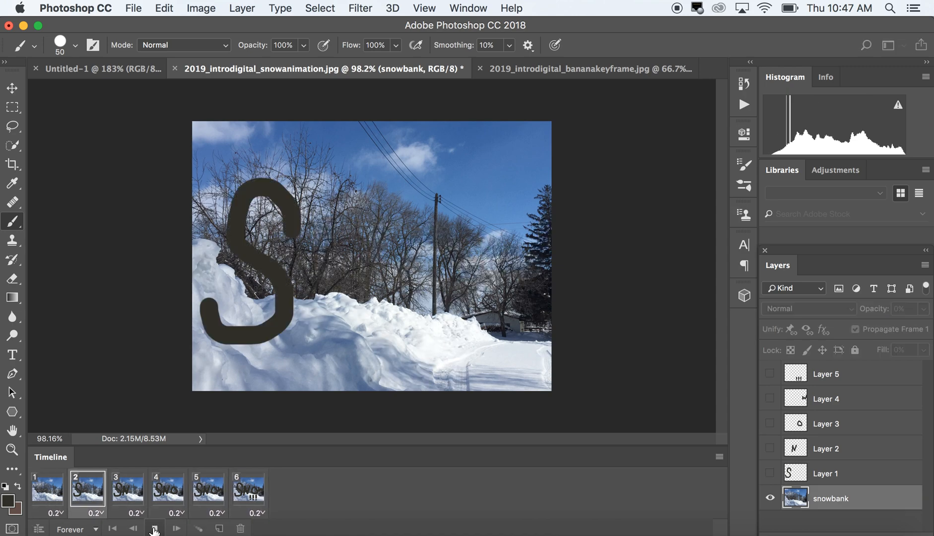
pyautogui.click(155, 528)
# Duplicate frame 6 with the complete SNOW!!! lettering as an additional frame at the end of the animation
pyautogui.click(260, 496)
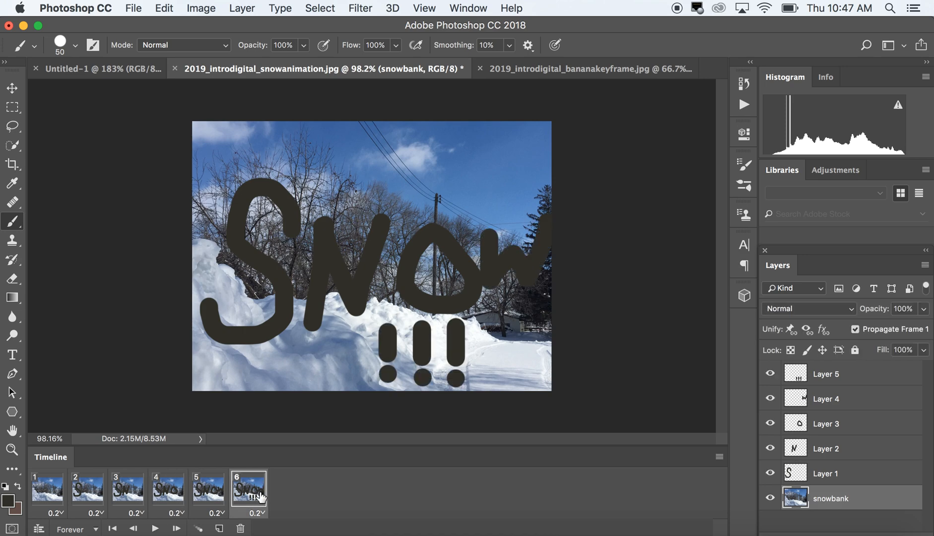
pyautogui.click(720, 457)
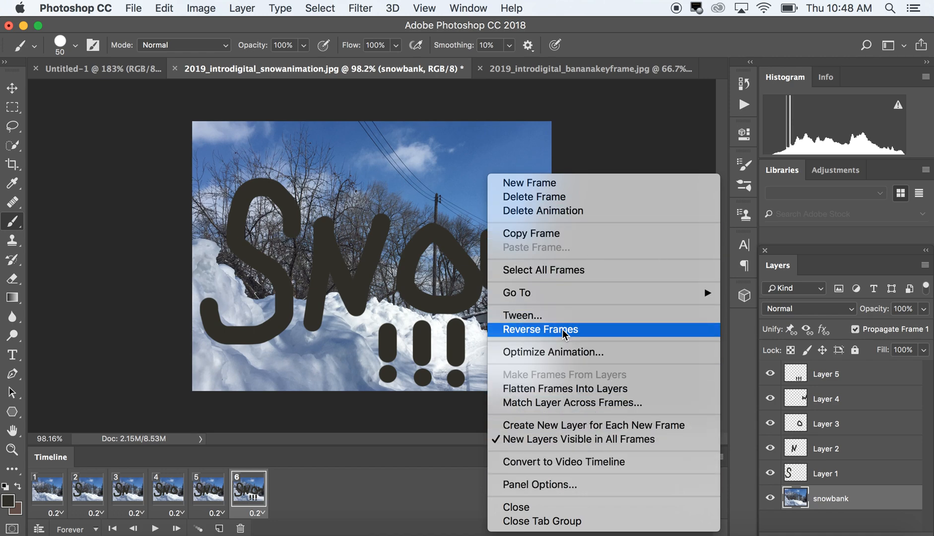
pyautogui.click(319, 478)
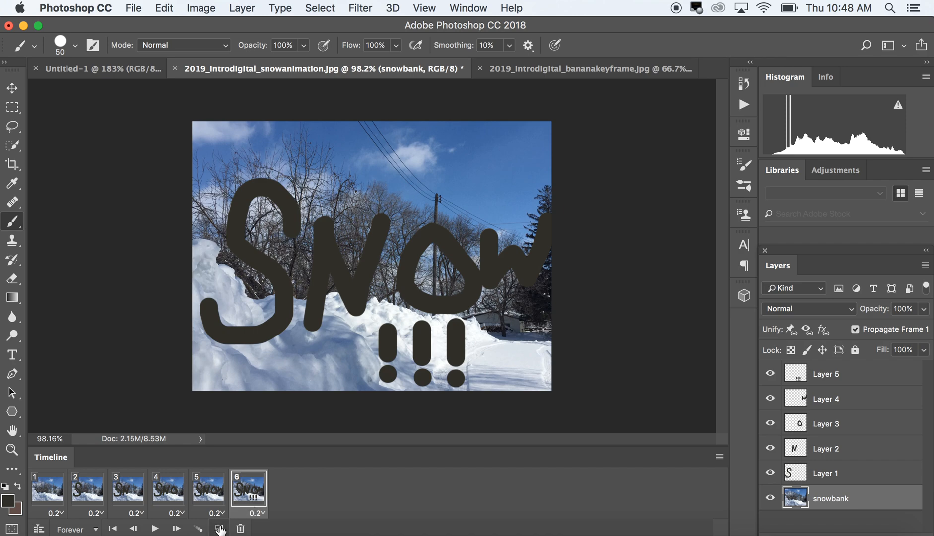
pyautogui.click(220, 530)
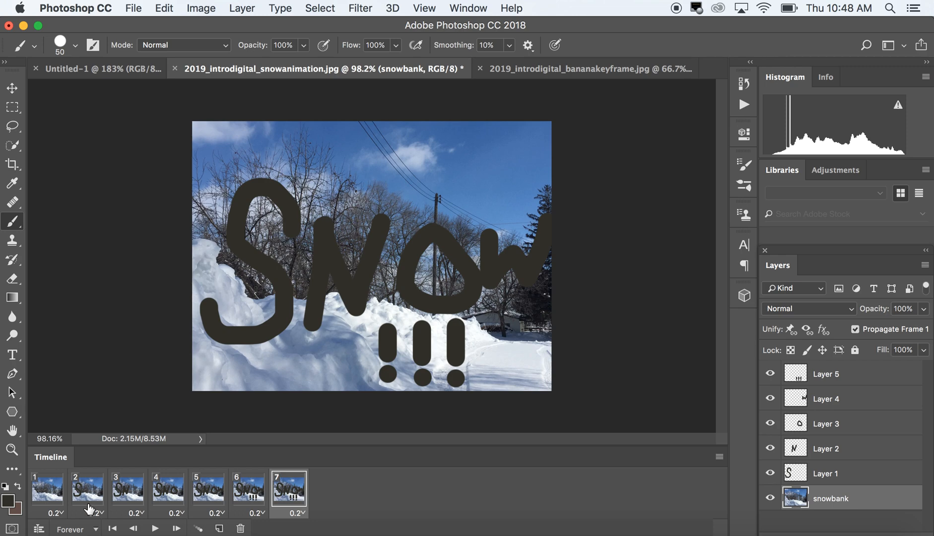
# Play the seven-frame lettering animation from frame 1, then stop it
pyautogui.click(37, 489)
pyautogui.click(154, 529)
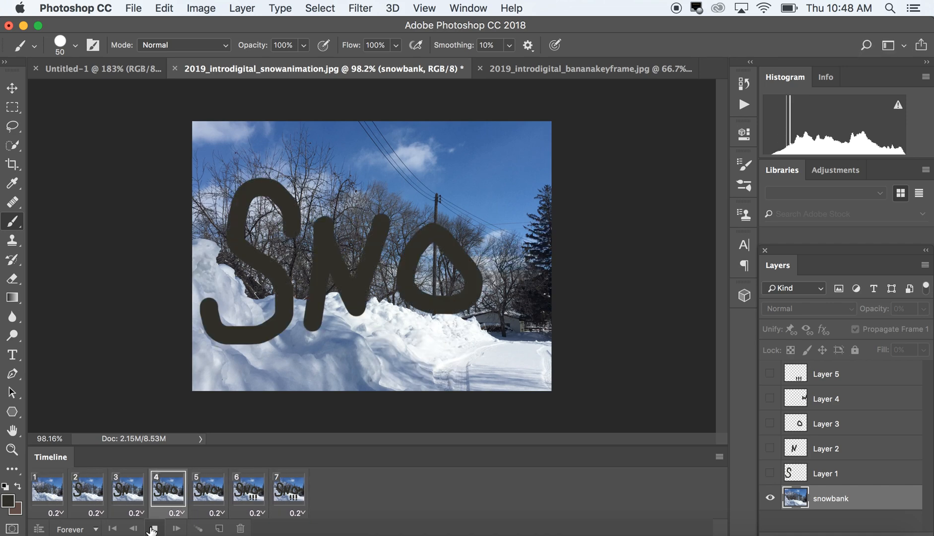
pyautogui.click(153, 529)
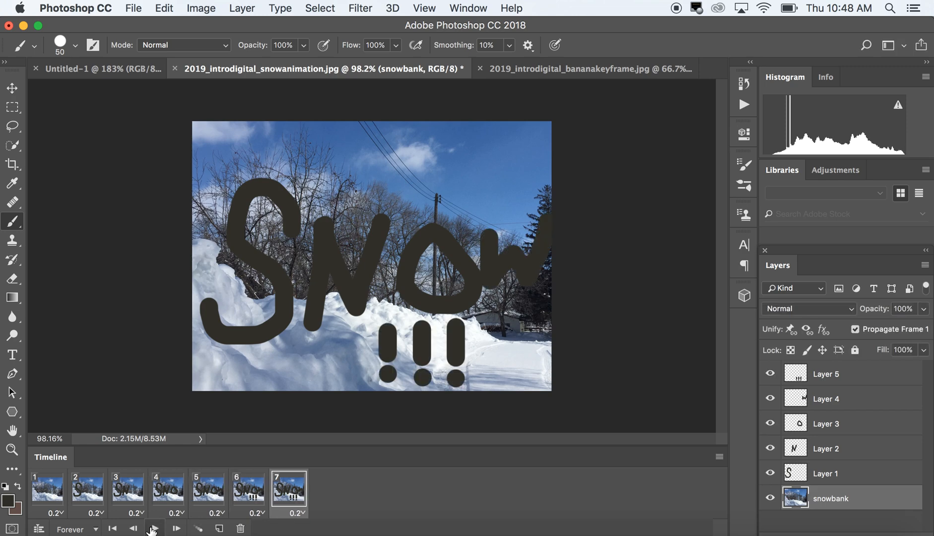